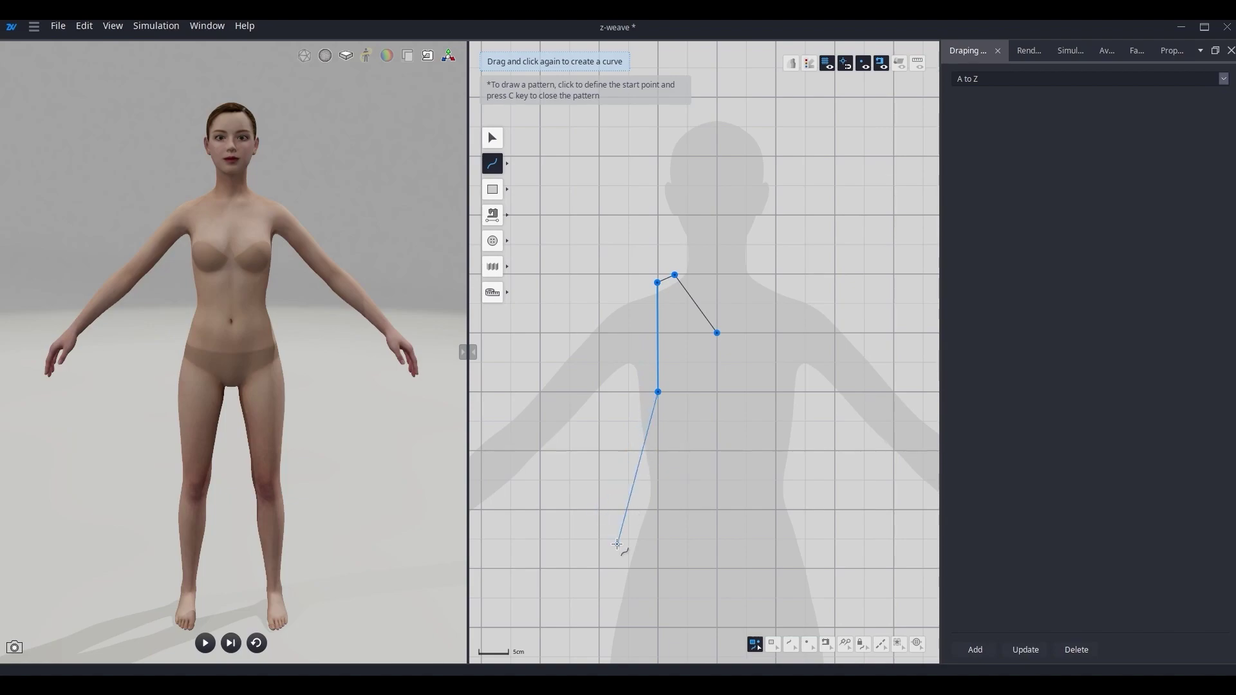
Close the half front bodice outline at the centre neck point and turn its neckline, armhole and side edges into curves
click(717, 332)
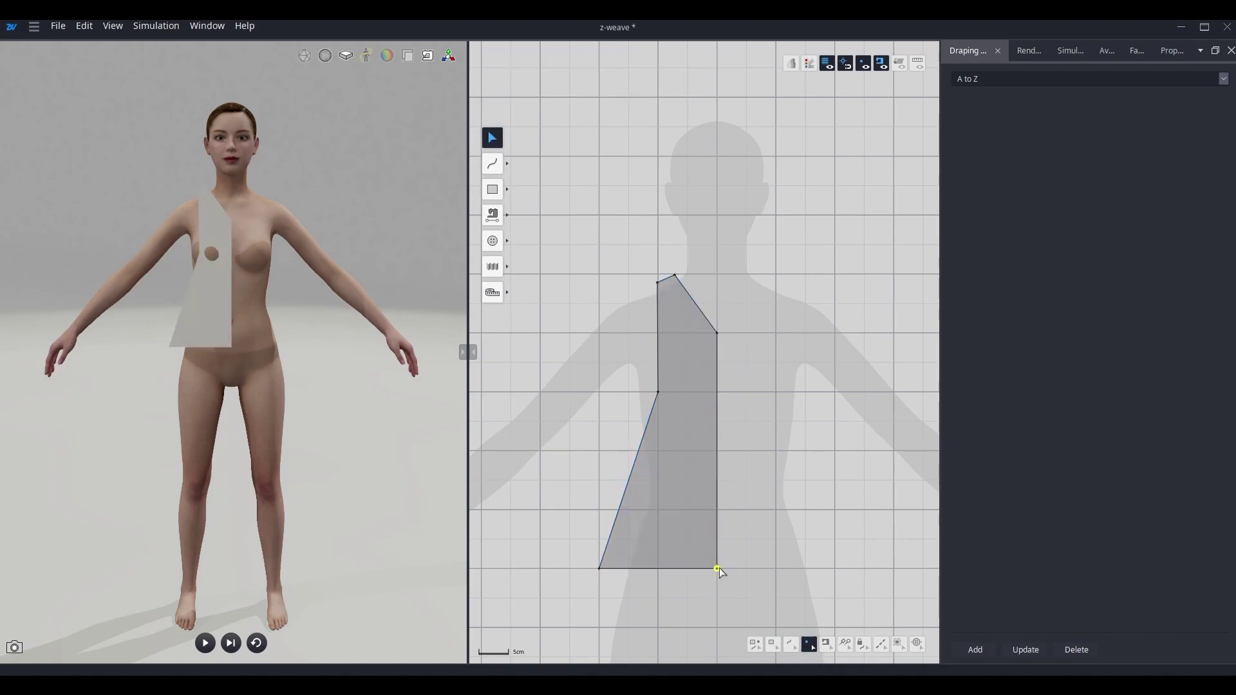
right_click(702, 314)
click(762, 563)
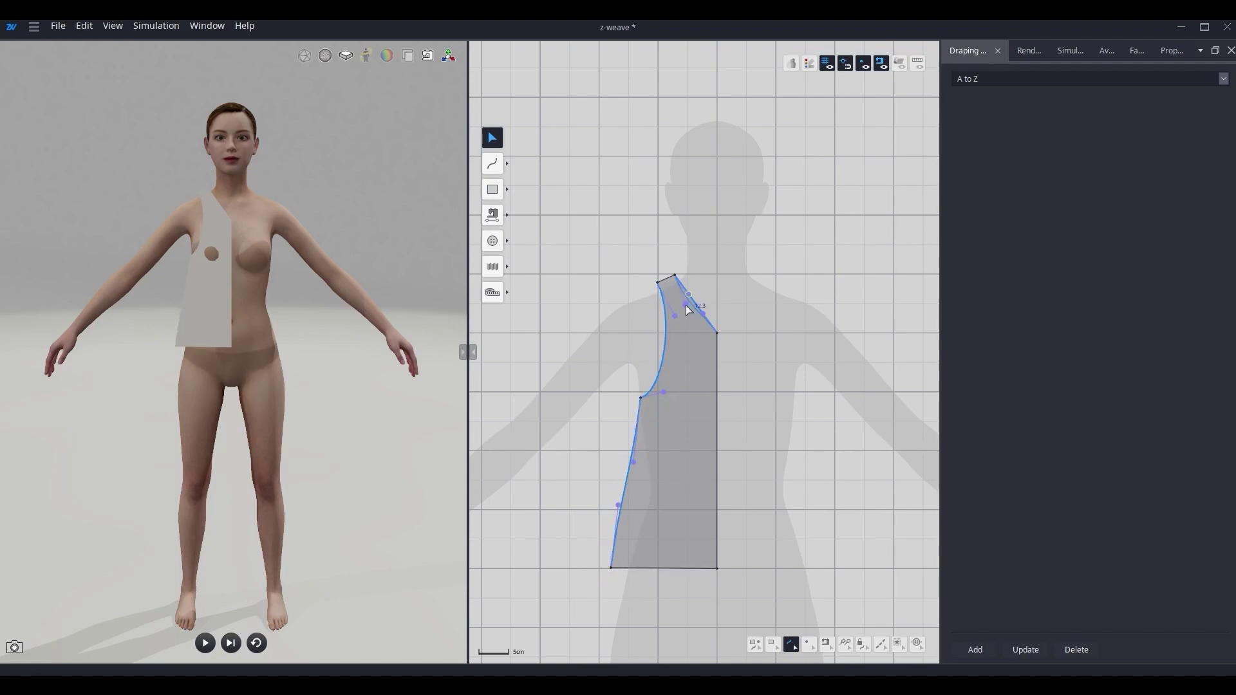
Unfold the half bodice along its vertical centre line into a complete symmetrical front piece
click(775, 647)
click(694, 416)
key(3)
right_click(717, 438)
click(757, 508)
scroll(737, 320, down, 3)
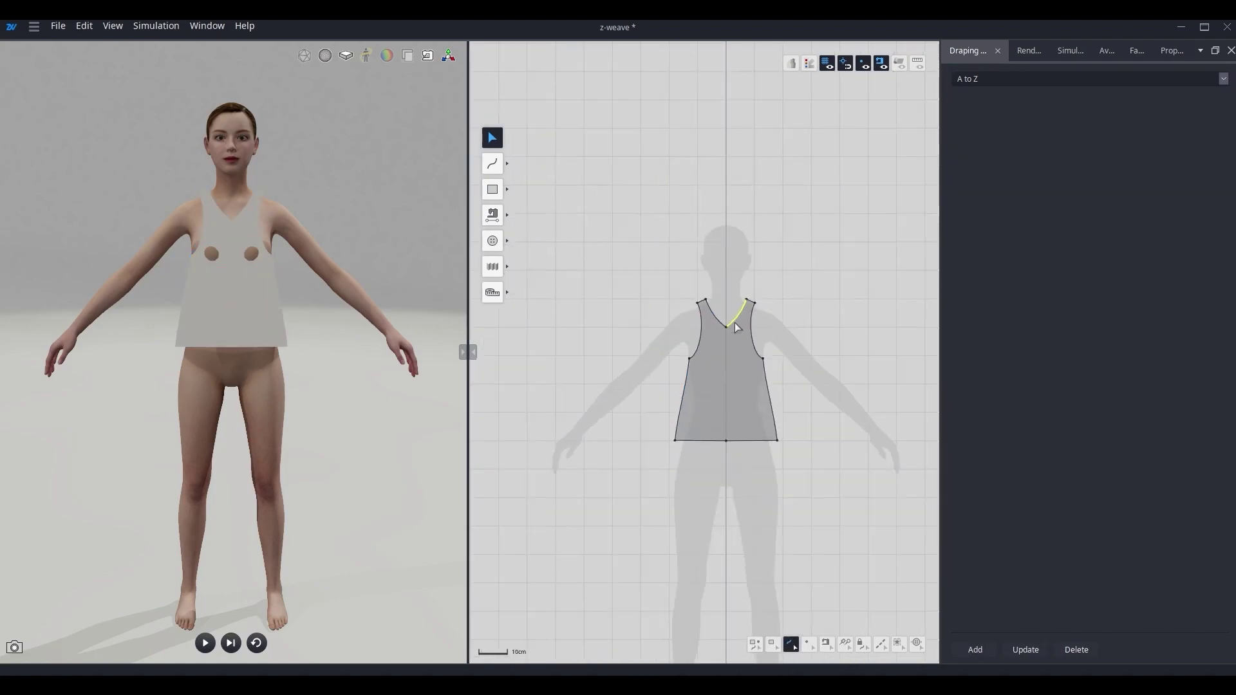
Duplicate the front piece and place the copy beside it as the back piece
scroll(737, 325, up, 1)
middle_drag(770, 424, 723, 384)
key(2)
click(679, 377)
key(ctrl+v)
click(850, 344)
Sew the side edges of the front piece to the matching side edges of the back piece
key(s)
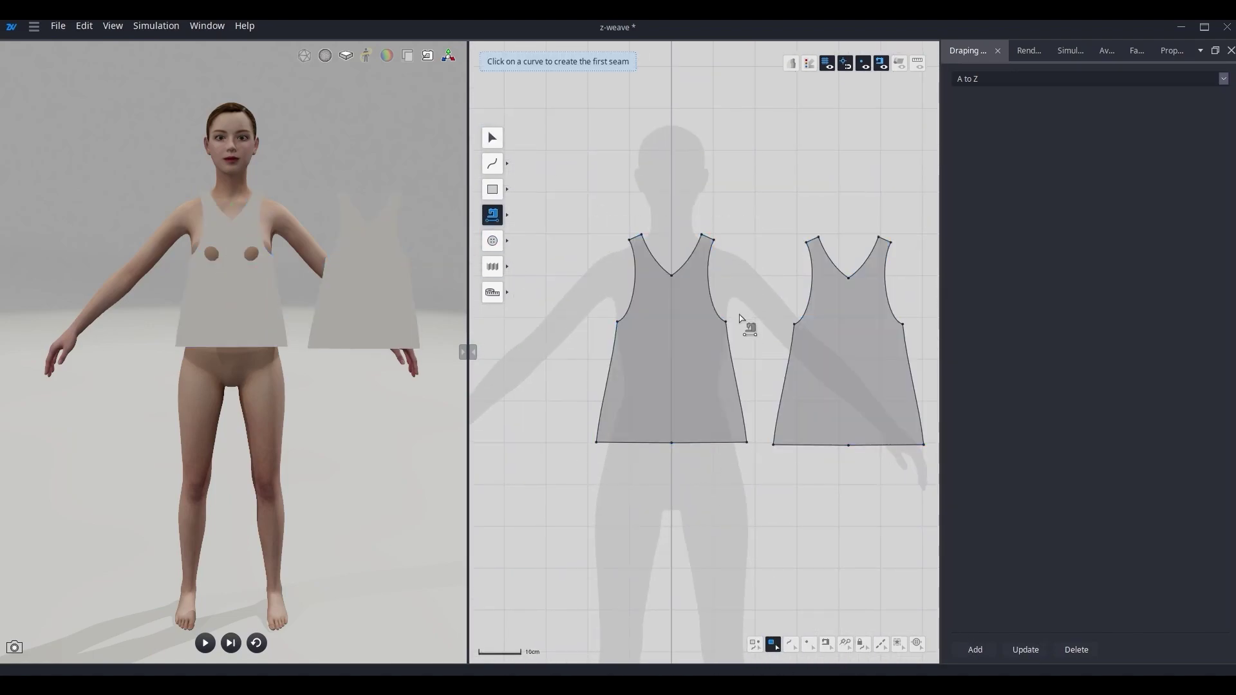
click(791, 344)
click(907, 348)
click(614, 346)
Sew both shoulder edges of the front piece to the matching shoulder edges of the back piece
scroll(718, 238, up, 3)
click(678, 234)
scroll(678, 236, down, 2)
click(836, 236)
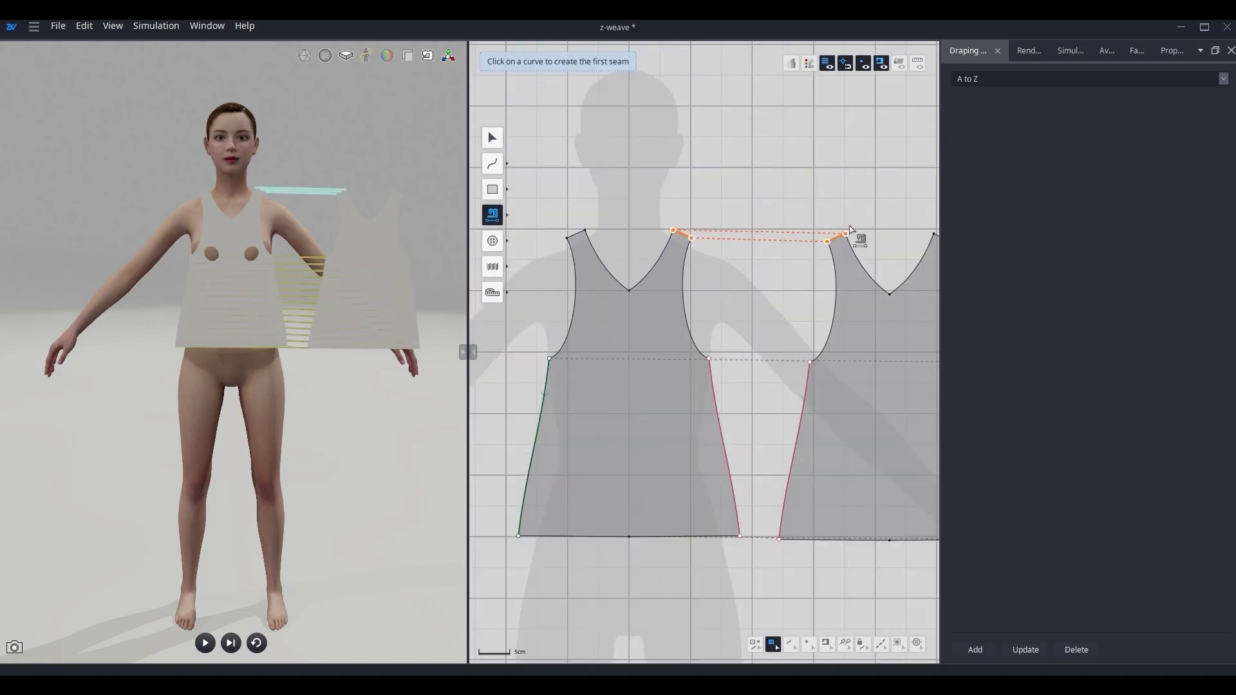
click(936, 234)
click(619, 238)
key(ctrl+z)
click(813, 238)
middle_drag(814, 243, 877, 243)
click(662, 234)
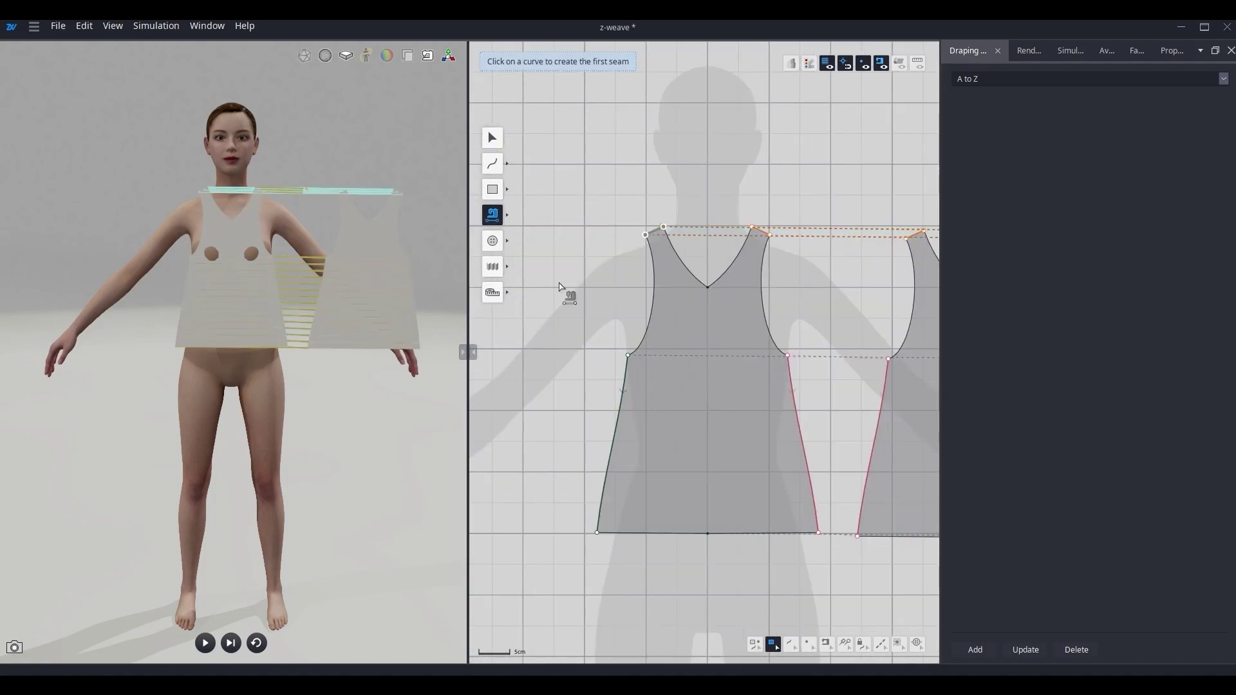
Arrange the back piece behind the avatar in the 3D view
click(492, 137)
scroll(571, 240, down, 4)
click(629, 313)
right_click(629, 307)
right_click(736, 314)
mouse_move(785, 434)
click(891, 450)
scroll(309, 353, down, 3)
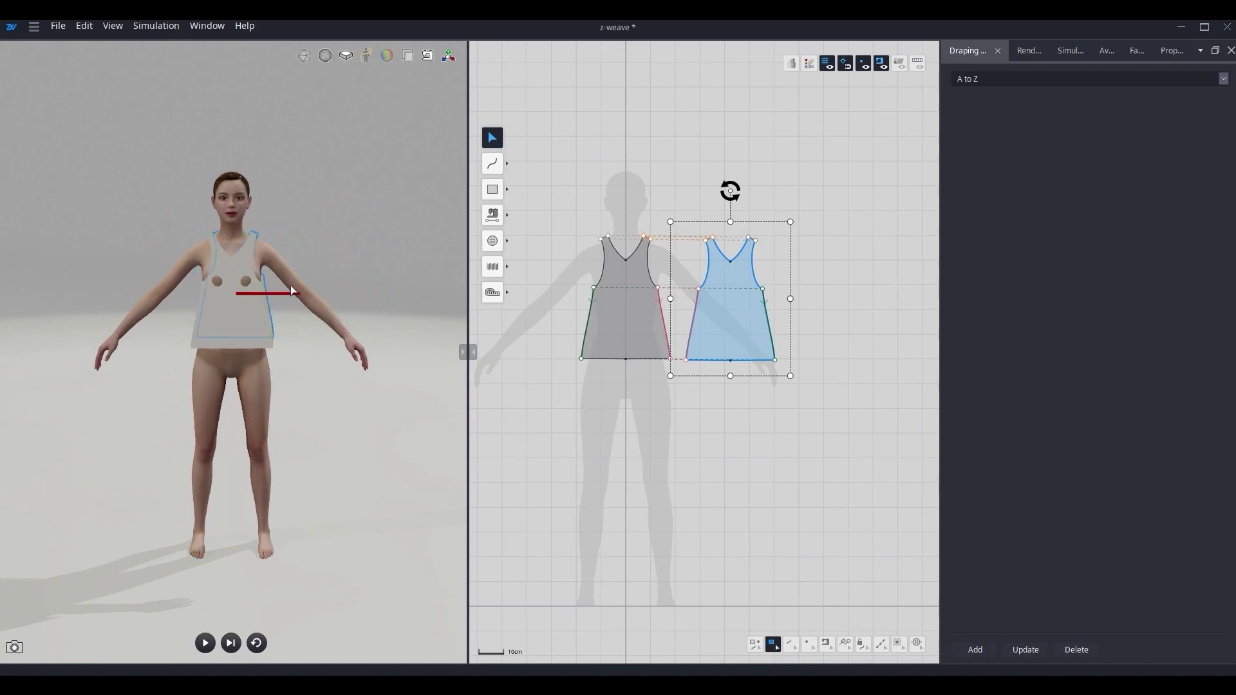
Simulate the sewn top on the avatar and save the drape as a new draping item
key(space)
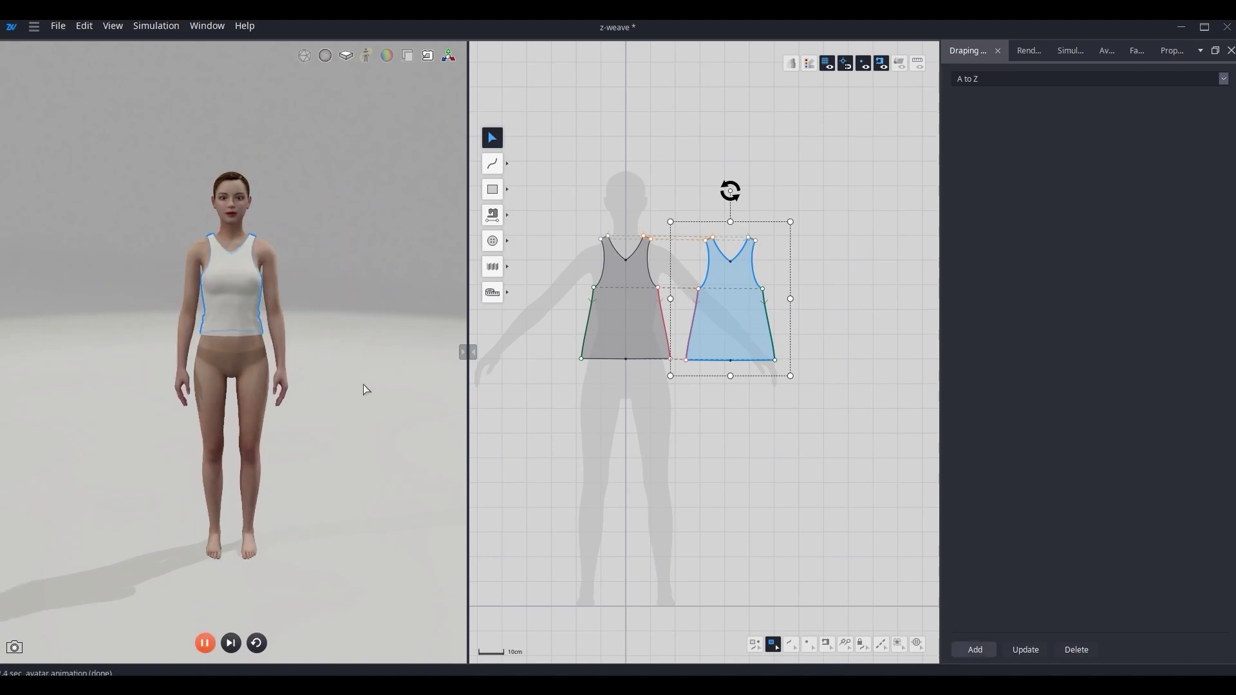
right_drag(363, 387, 290, 380)
scroll(268, 260, up, 3)
middle_drag(268, 260, 233, 407)
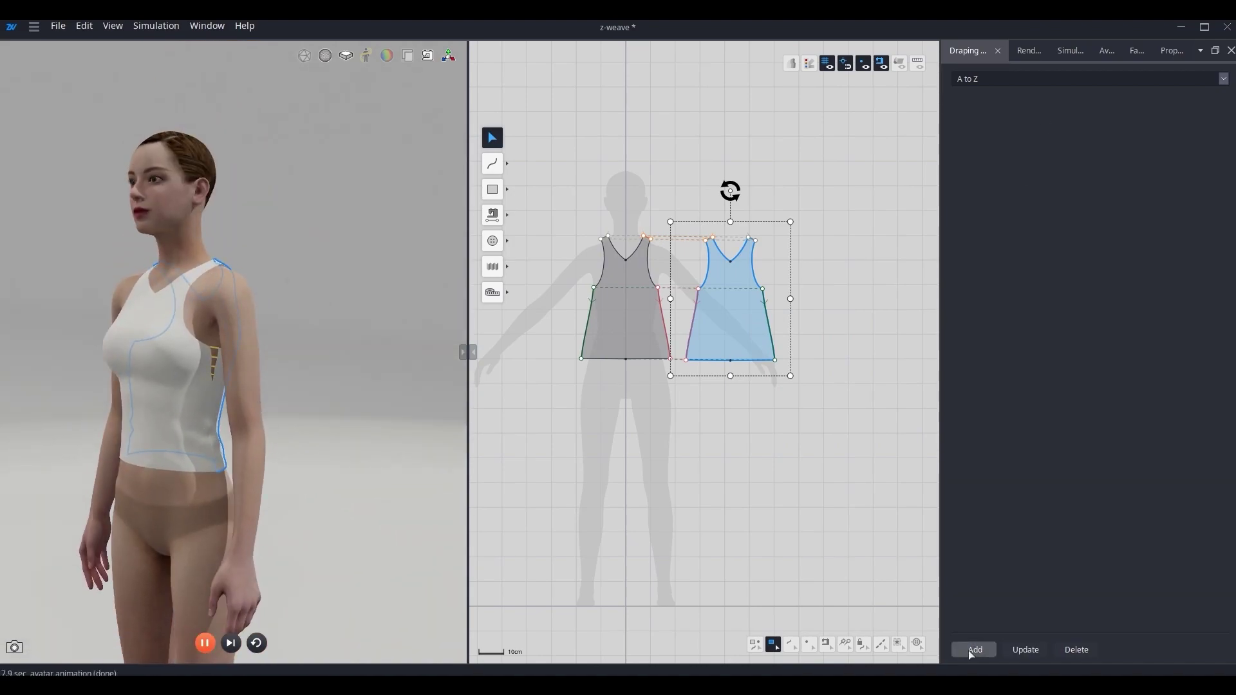
click(969, 654)
Turn on the coloured fit map and slightly widen the front and back pieces together
click(322, 430)
scroll(657, 299, up, 4)
scroll(695, 315, down, 5)
click(387, 55)
drag(838, 230, 520, 427)
drag(793, 315, 806, 315)
Simulate the widened top, pull its front hem outward on the avatar, and turn off the coloured fit map
key(space)
drag(177, 468, 117, 547)
right_drag(117, 547, 196, 468)
click(322, 387)
click(387, 56)
right_drag(193, 370, 153, 372)
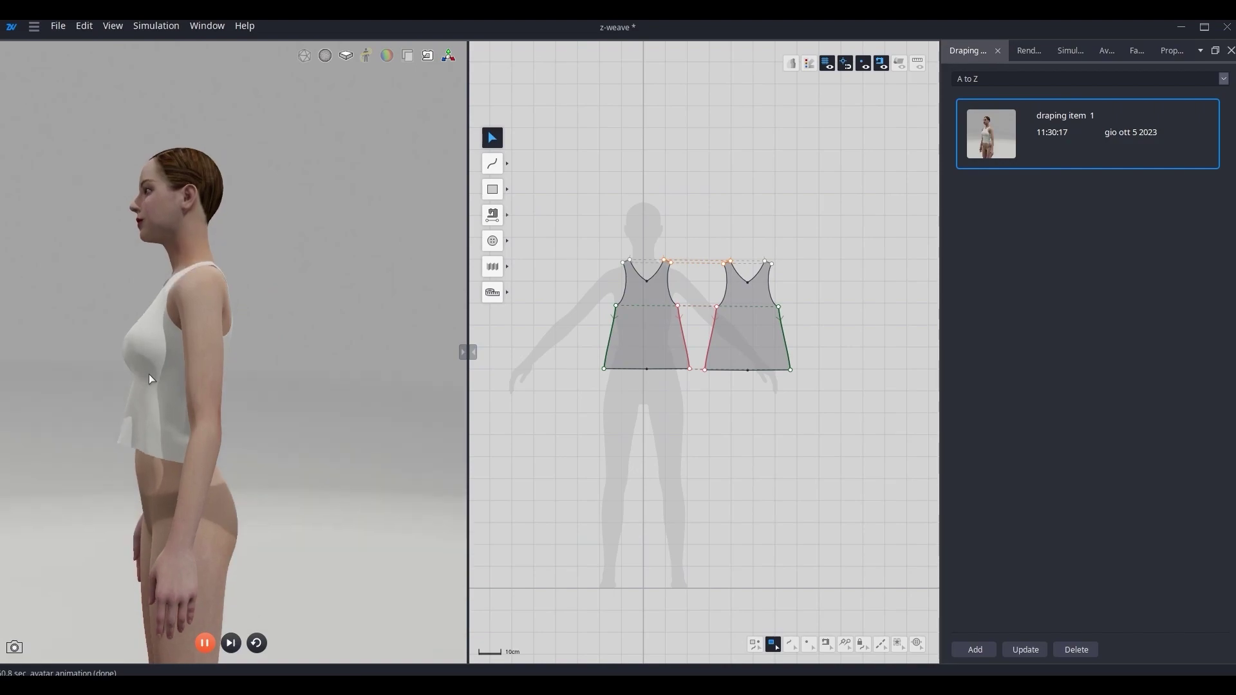
Stop the simulation and save the widened top's drape as another draping item
key(space)
click(976, 655)
right_drag(270, 428, 406, 428)
Move the front piece's underarm corner slightly outward to add width at the bust
scroll(560, 322, up, 4)
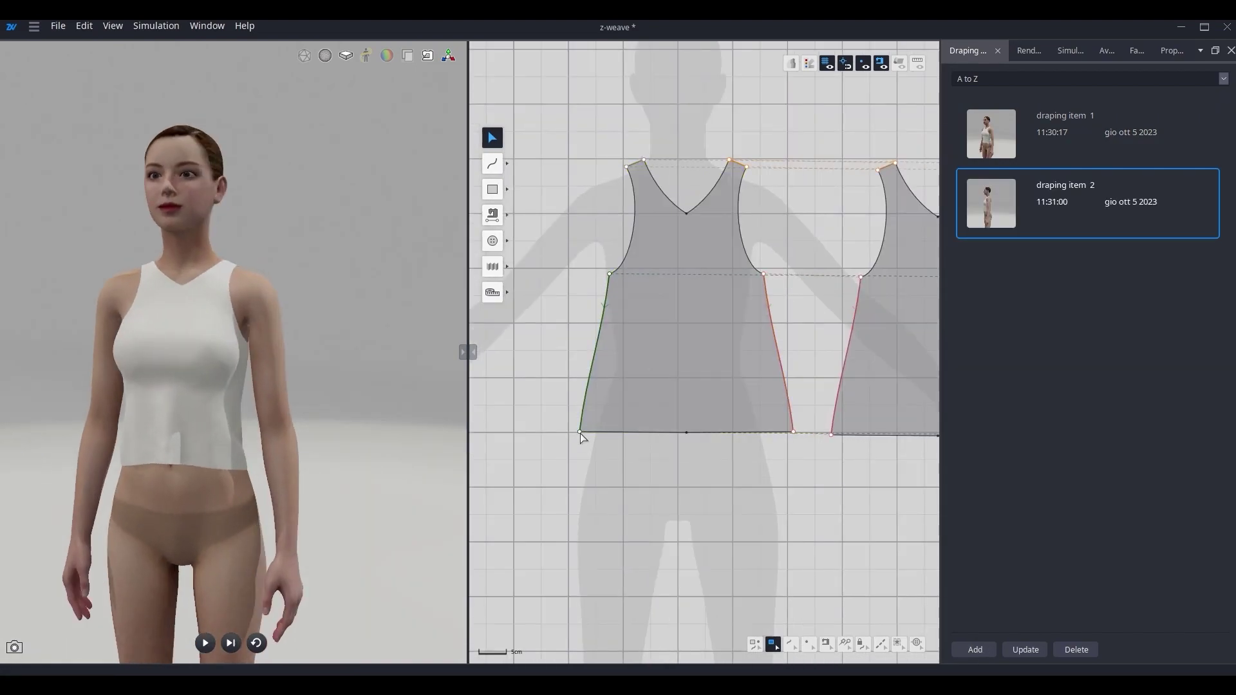
scroll(720, 449, down, 3)
scroll(668, 322, up, 4)
drag(666, 313, 668, 315)
drag(610, 322, 598, 327)
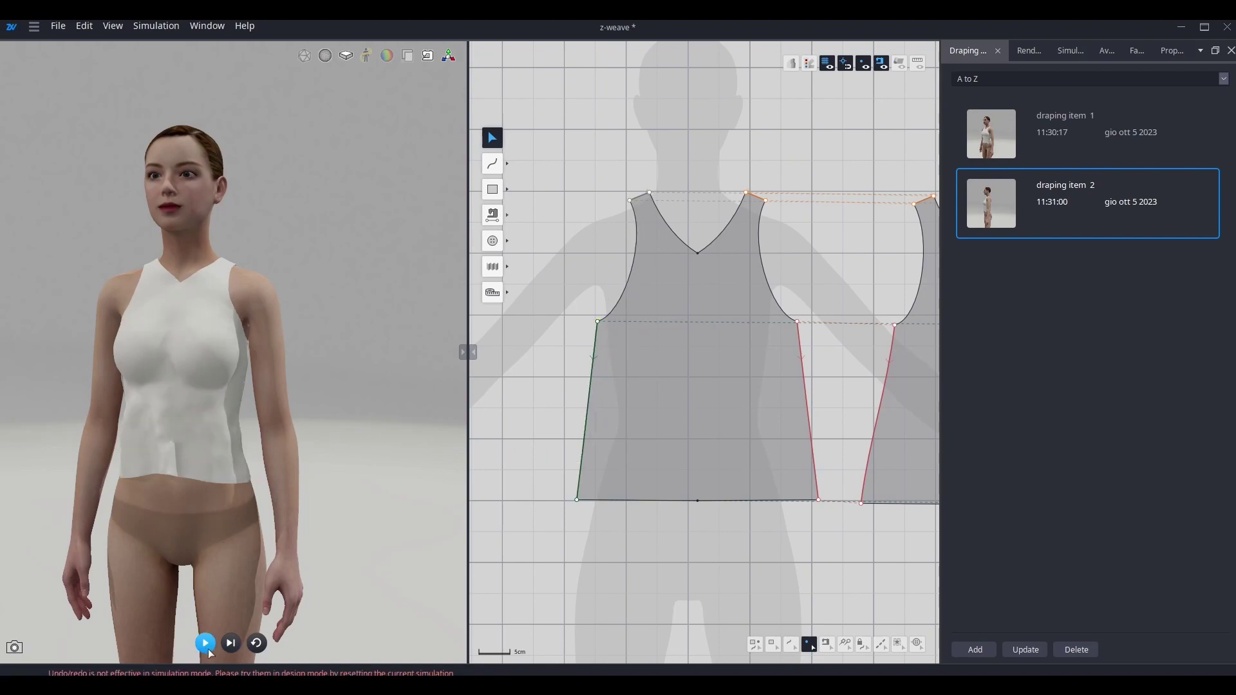
Reset the simulation and move the back piece's underarm corners outward to match the front
click(257, 643)
drag(597, 323, 596, 322)
drag(669, 327, 657, 327)
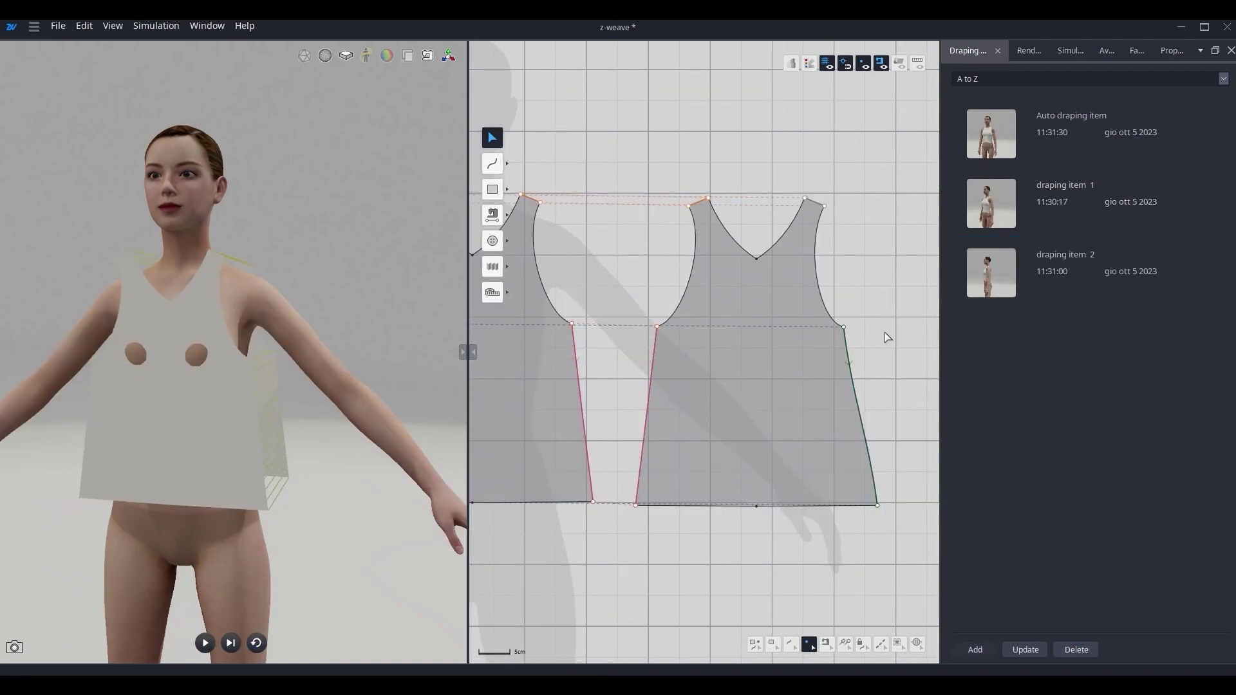
drag(844, 327, 865, 325)
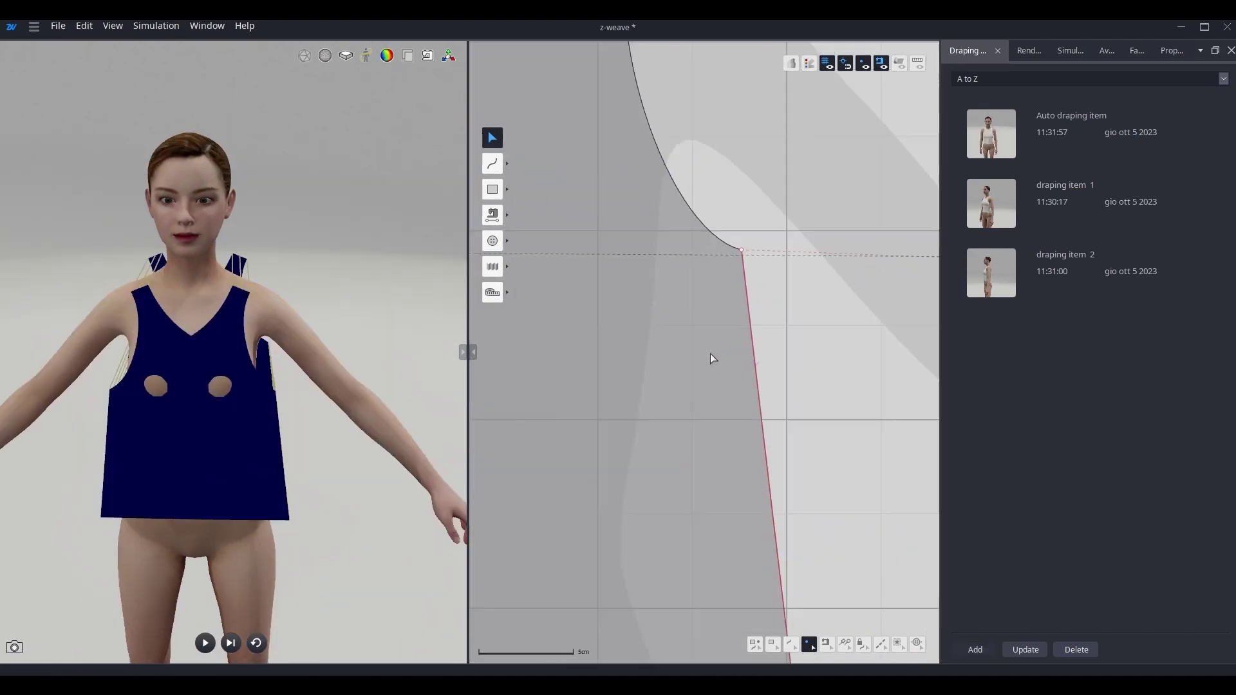
Fine-tune the back piece's two underarm corners, simulate the top, and update draping item 2 with the new drape
scroll(719, 358, down, 5)
drag(771, 333, 763, 335)
right_click(762, 334)
key(Return)
drag(912, 334, 916, 333)
right_click(917, 333)
key(Return)
key(space)
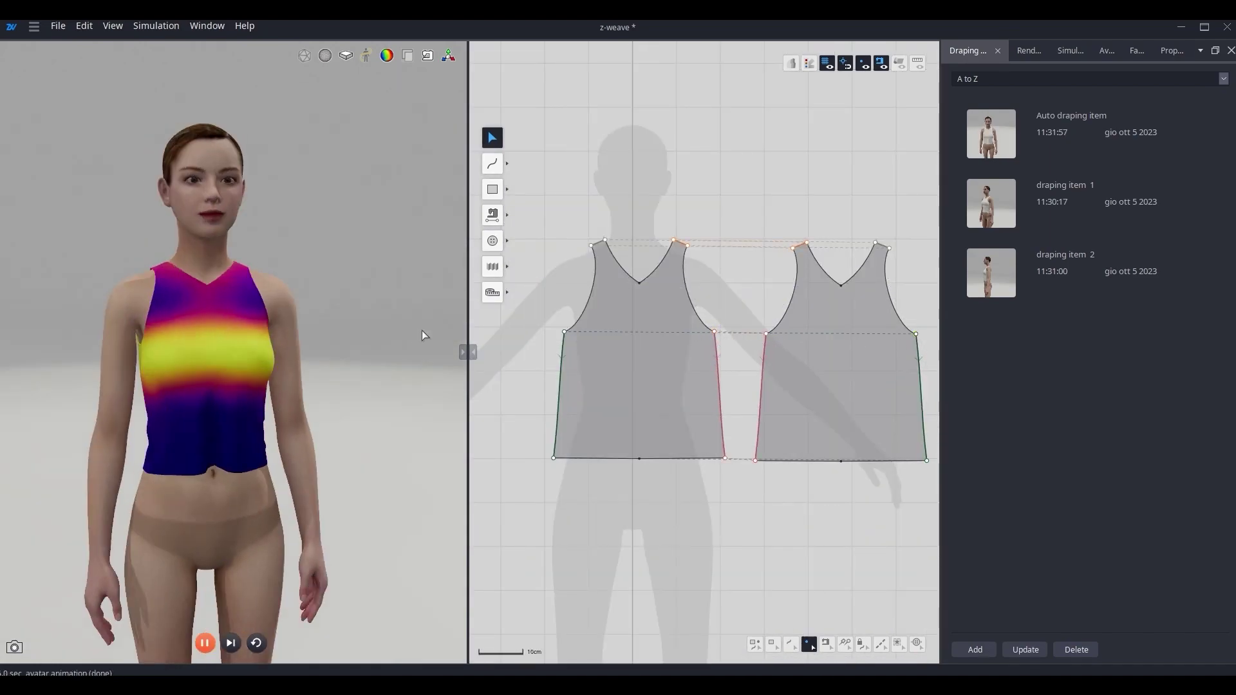
click(1025, 650)
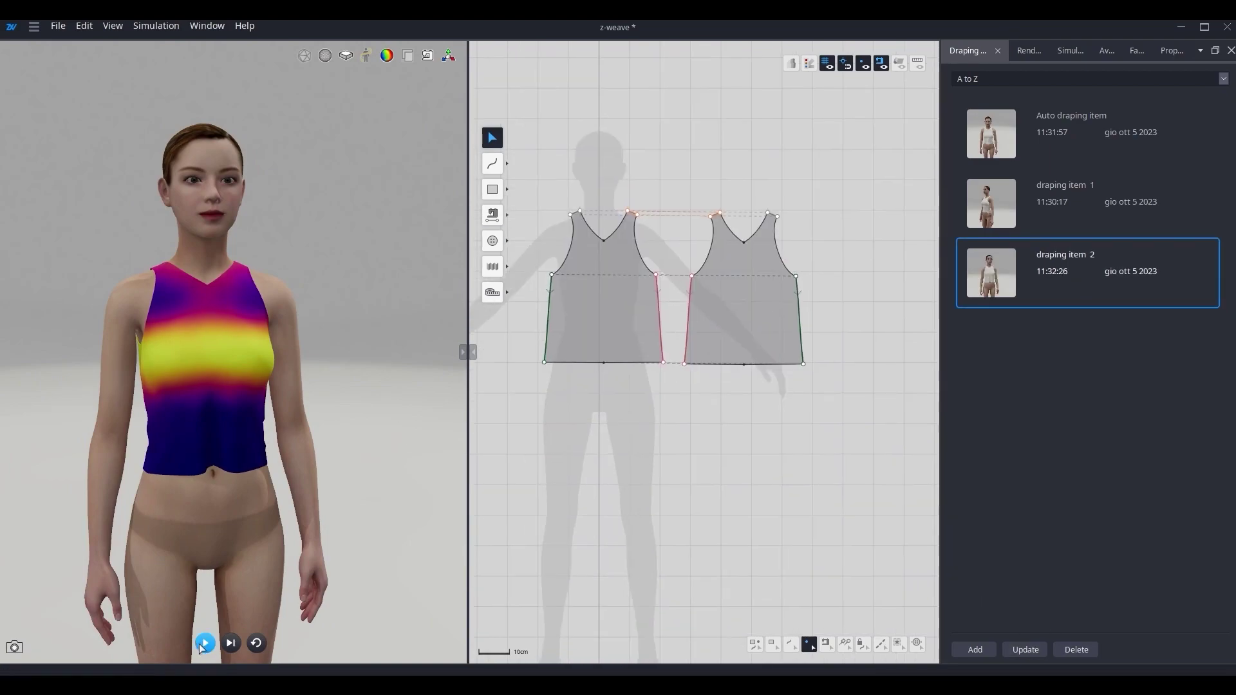
Lengthen the front and back pieces by moving their hem edges down to upper-thigh level
click(791, 646)
drag(584, 361, 584, 433)
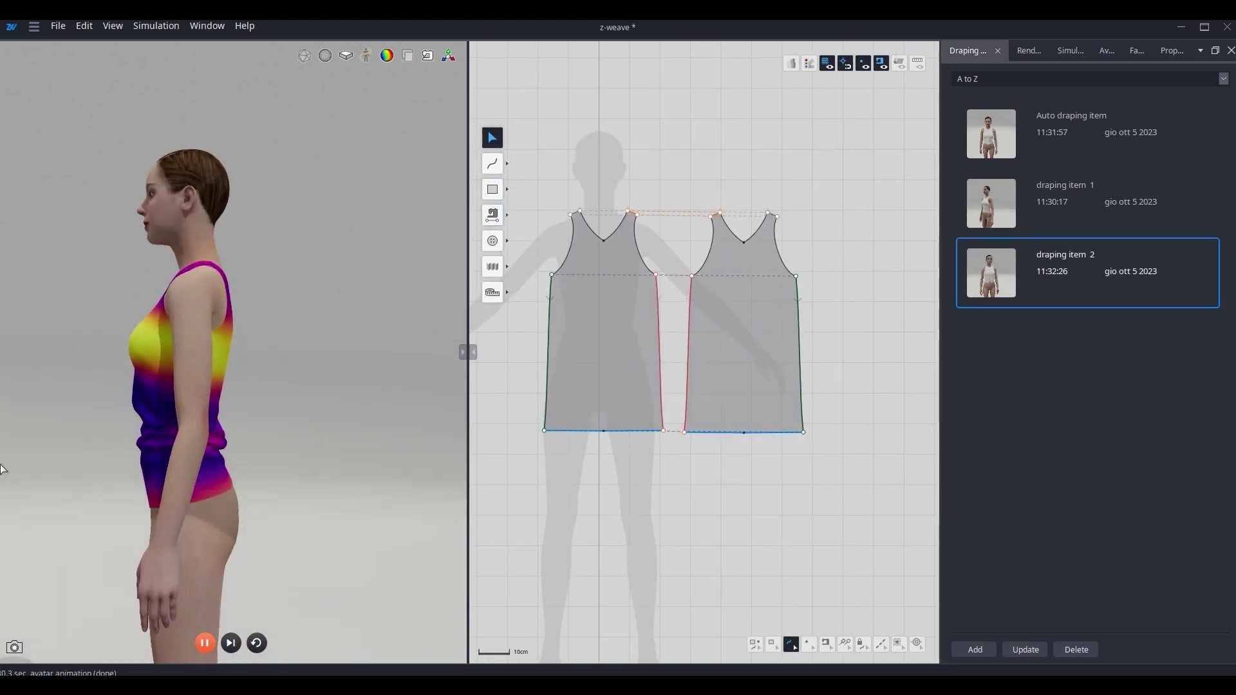
Flare the lengthened front piece by moving its hem corners outward
scroll(594, 468, up, 2)
middle_drag(595, 468, 685, 548)
scroll(685, 548, up, 2)
drag(591, 482, 574, 480)
right_click(573, 480)
key(Return)
drag(816, 483, 836, 489)
right_click(828, 481)
key(Return)
right_click(836, 489)
key(Return)
Move the back piece's outer hem corner outward to match the front flare
middle_drag(836, 489, 609, 464)
drag(852, 460, 868, 458)
right_click(868, 458)
key(Return)
scroll(631, 489, down, 2)
scroll(600, 470, down, 2)
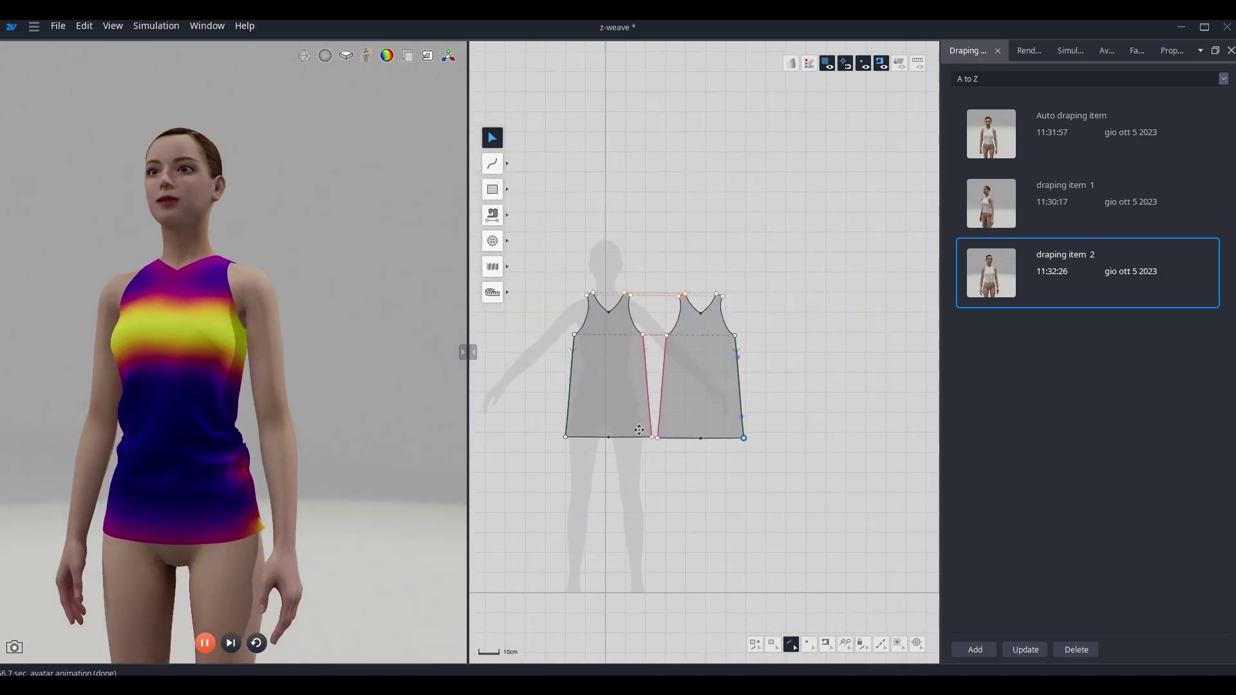
Readjust the hem corner where the front and back pieces meet, and reset the simulation
scroll(546, 389, up, 3)
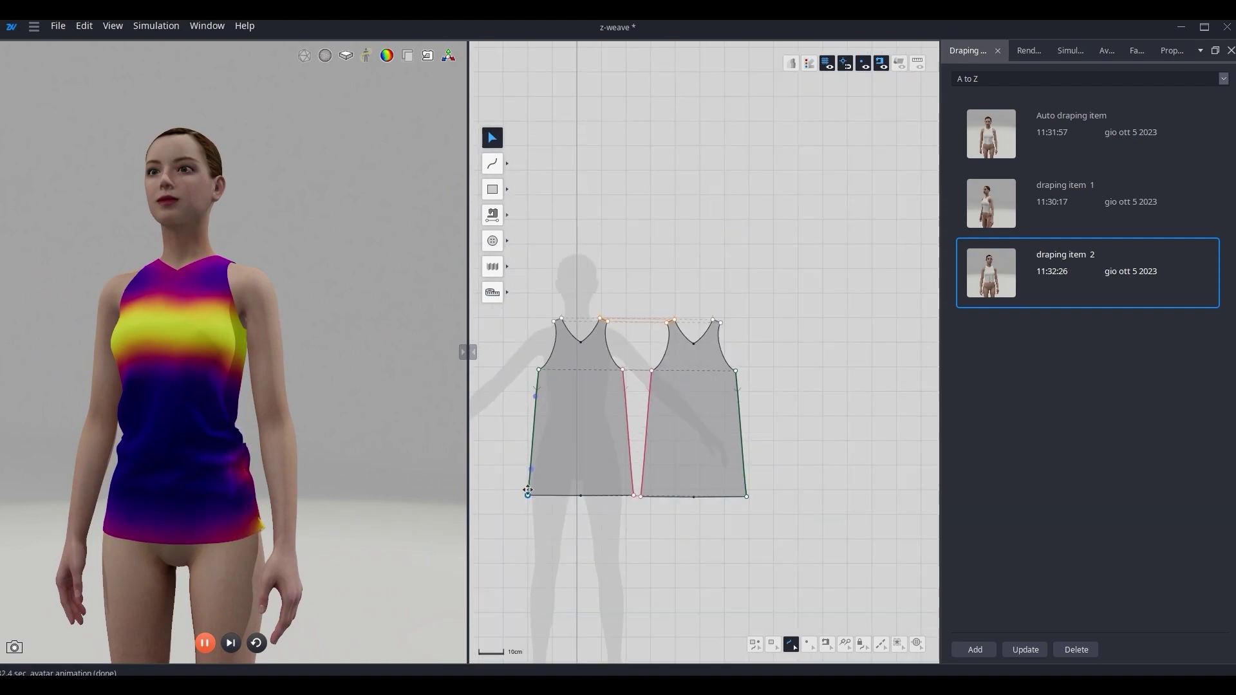
drag(784, 387, 786, 391)
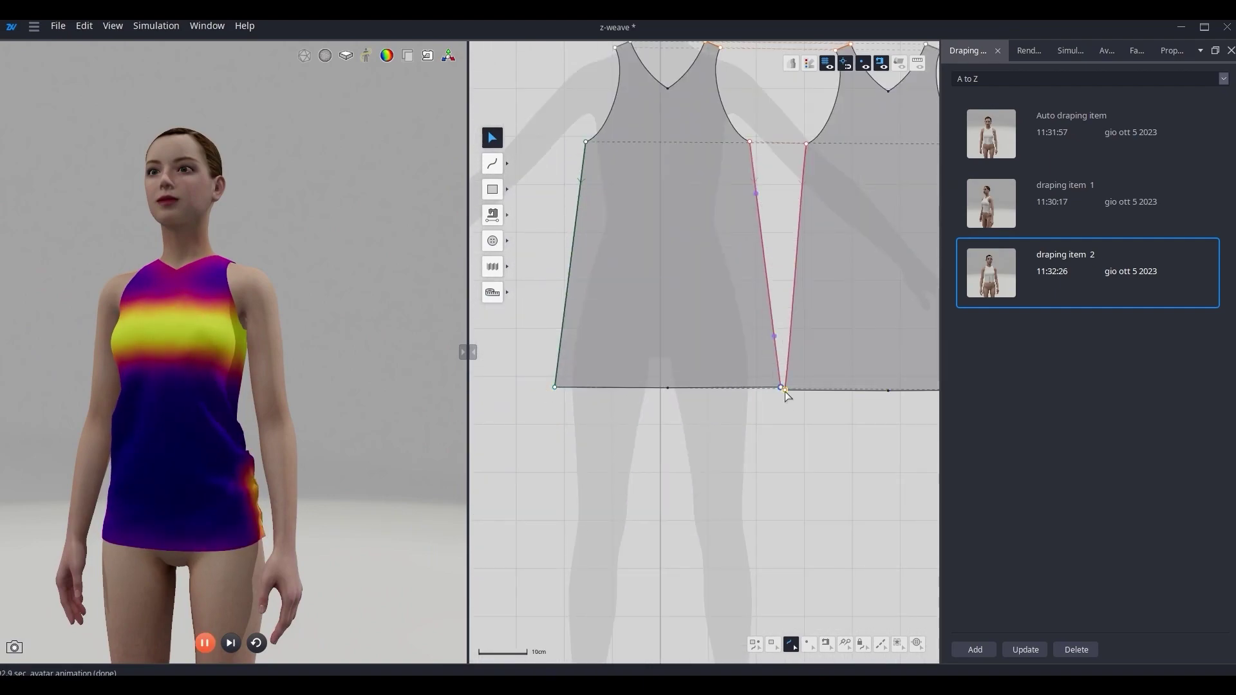
key(ctrl+z)
click(256, 642)
key(ctrl+shift+z)
scroll(728, 410, down, 3)
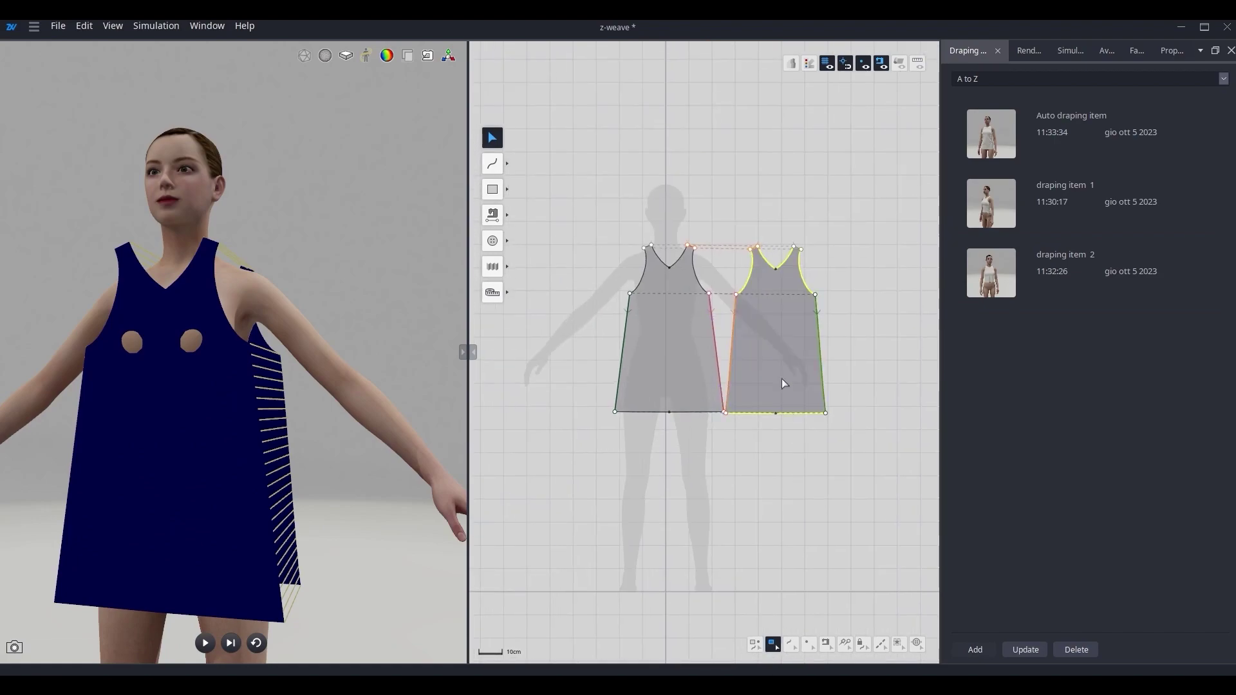
Move both hem corners of the back piece 2 cm outward
scroll(677, 386, up, 2)
drag(640, 435, 619, 439)
right_click(618, 439)
text(2)
key(Return)
drag(816, 435, 840, 434)
right_click(841, 434)
key(Return)
Simulate the flared dress, save it as a new draping item, and turn off the coloured fit map
key(space)
click(974, 649)
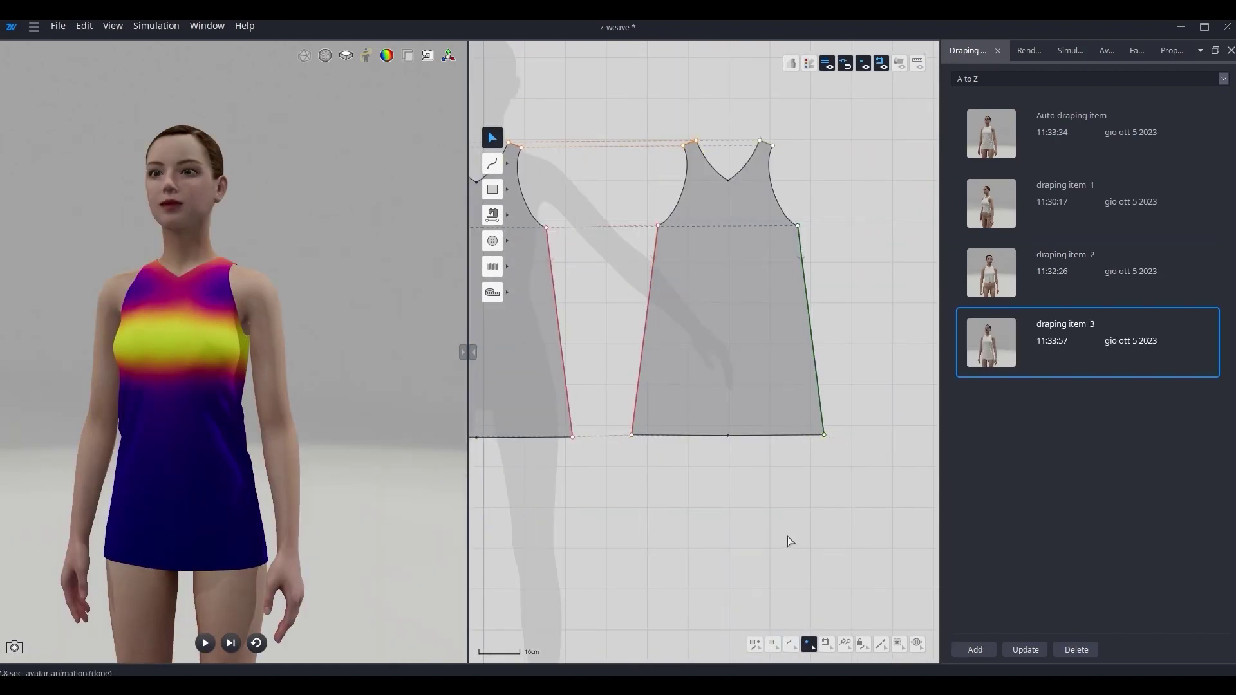
click(387, 56)
right_drag(318, 506, 335, 525)
Divide the front piece's left side edge into two curves near waist level
scroll(632, 516, down, 3)
middle_drag(501, 413, 591, 335)
scroll(591, 335, up, 2)
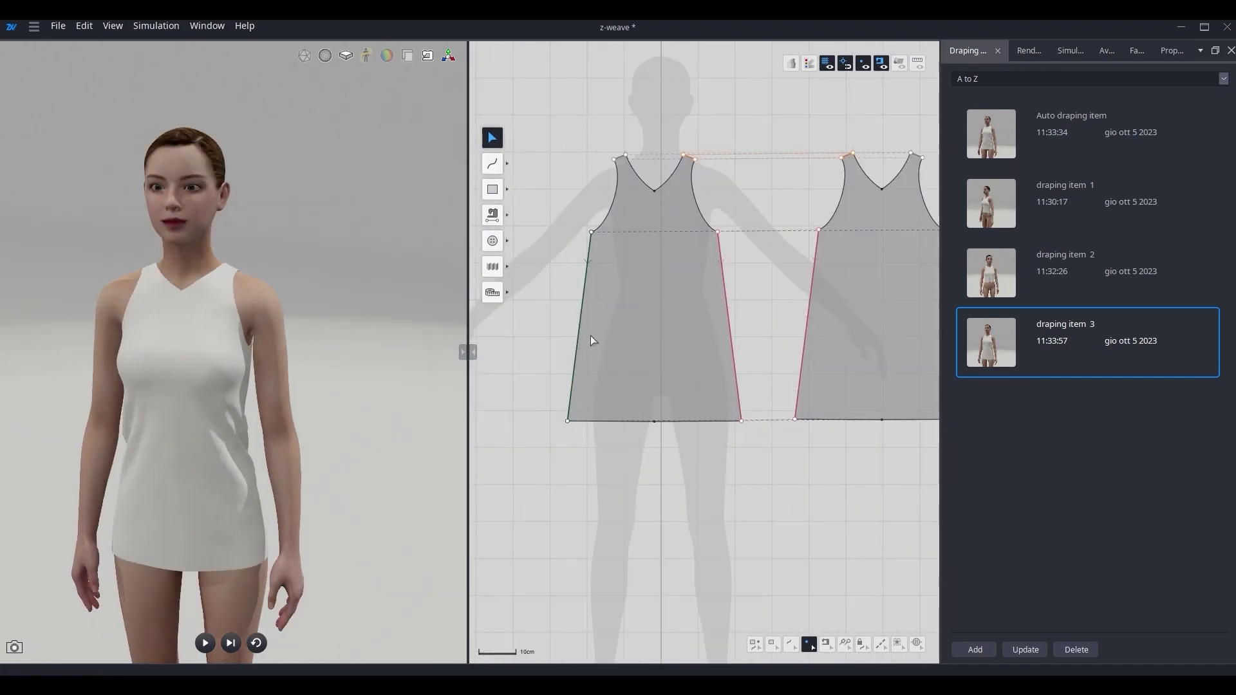
click(584, 313)
key(Return)
click(731, 333)
key(Return)
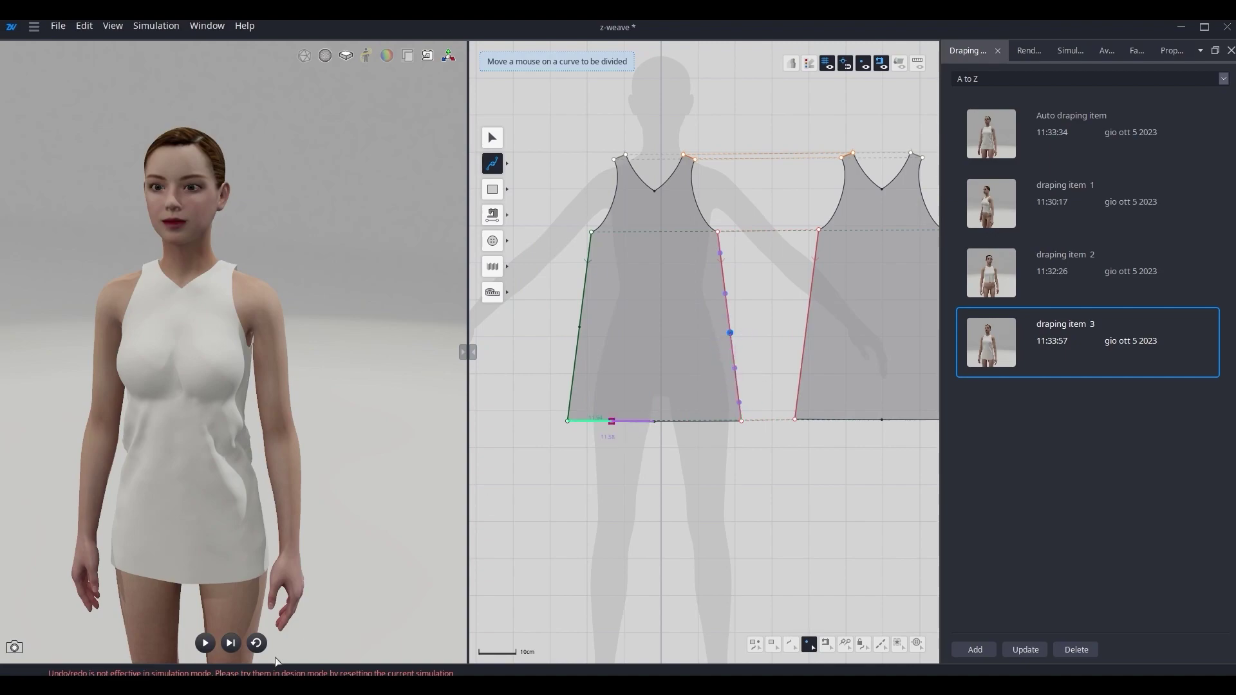
click(256, 643)
key(ctrl+z)
Divide the front piece's right side edge into two curves at a 50% ratio
click(730, 335)
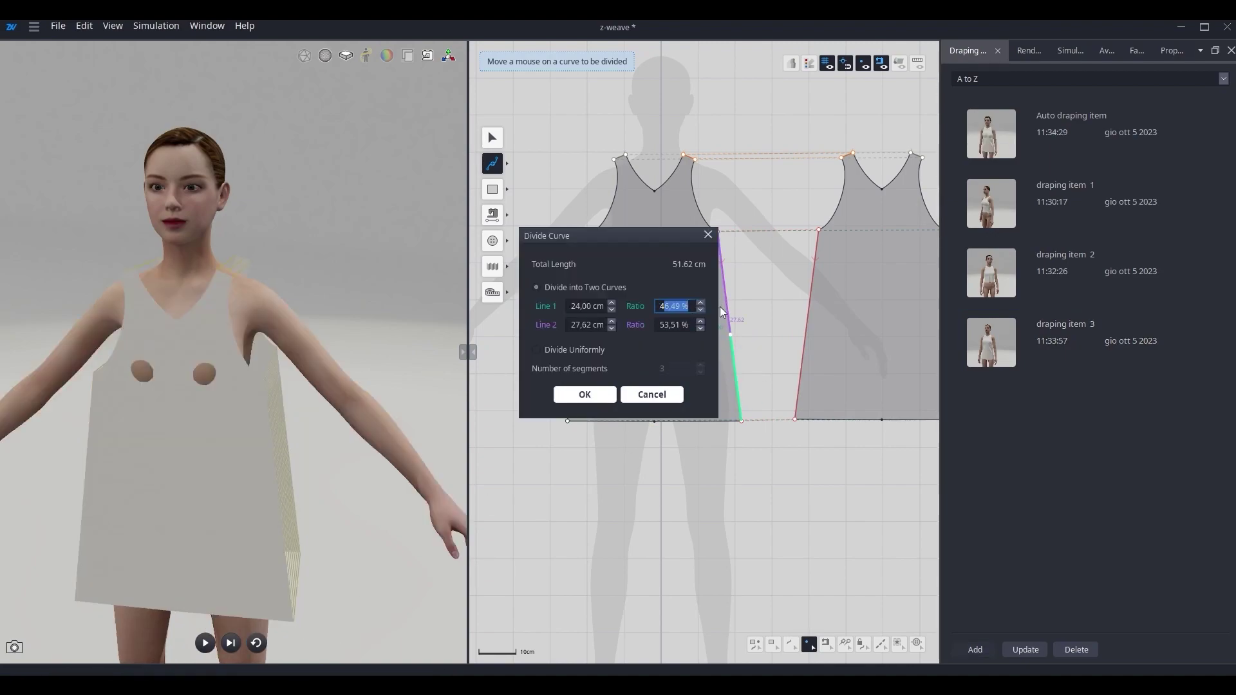
text(50)
key(Return)
Divide both side edges of the back piece into two curves at their midpoints
click(805, 337)
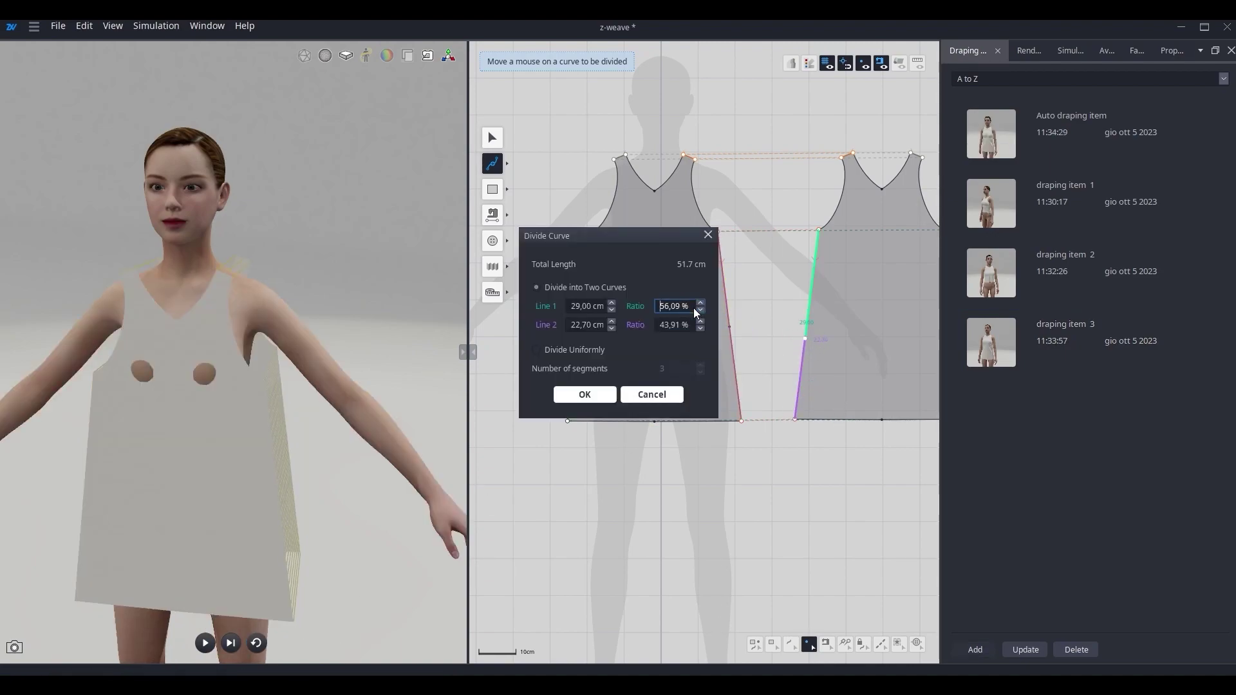
key(Return)
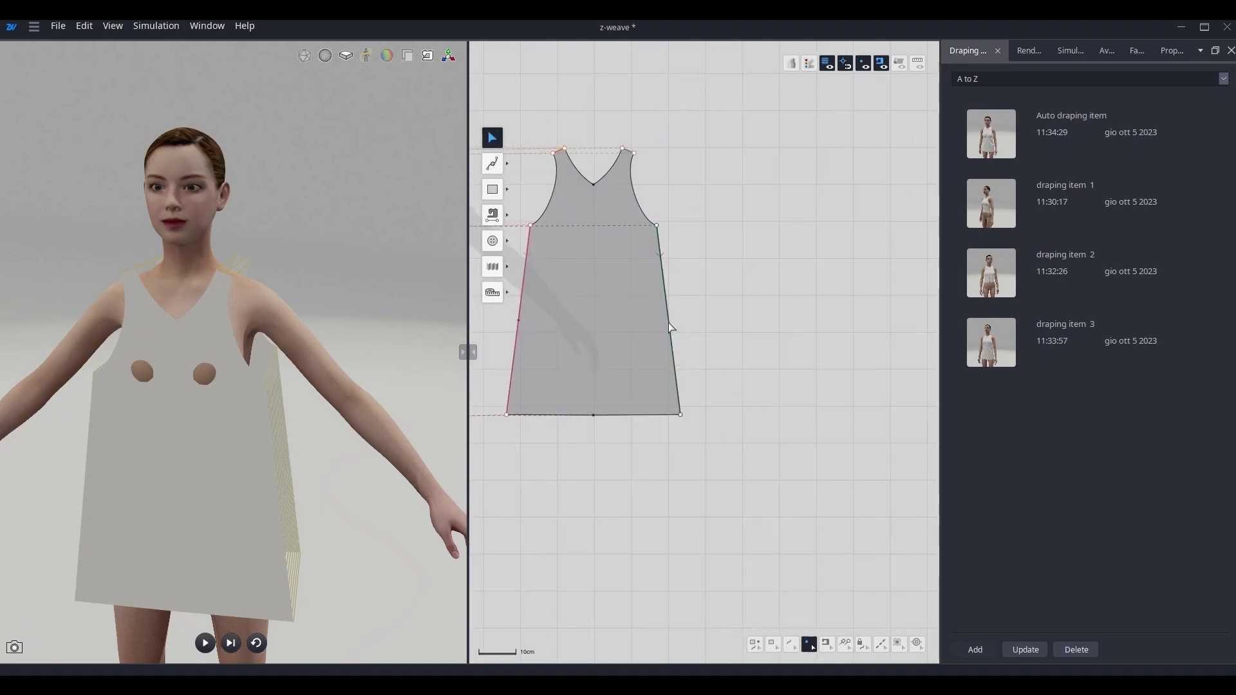
click(668, 335)
key(Return)
Run the dress simulation and move the back piece's side waist point inward
key(a)
key(space)
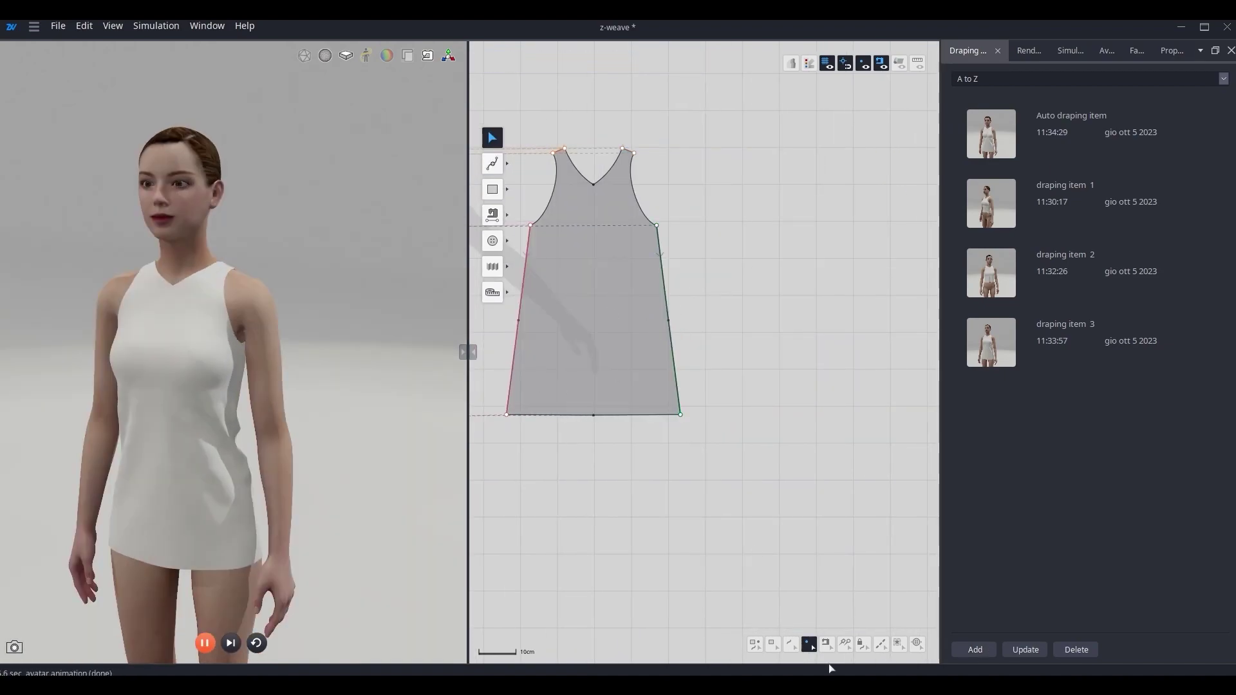
scroll(666, 300, up, 3)
drag(670, 333, 656, 334)
middle_drag(483, 342, 575, 325)
middle_drag(483, 300, 662, 302)
Shape the side edges of the front and back pieces into smooth curves that narrow at the waist
click(781, 250)
drag(810, 357, 811, 358)
scroll(721, 414, down, 3)
middle_drag(832, 369, 616, 384)
drag(673, 376, 667, 372)
drag(803, 271, 799, 272)
click(682, 288)
drag(681, 309, 691, 304)
scroll(630, 341, down, 3)
Raise the centre point of the back neckline and smooth it into a shallow rounded curve
right_drag(365, 434, 302, 360)
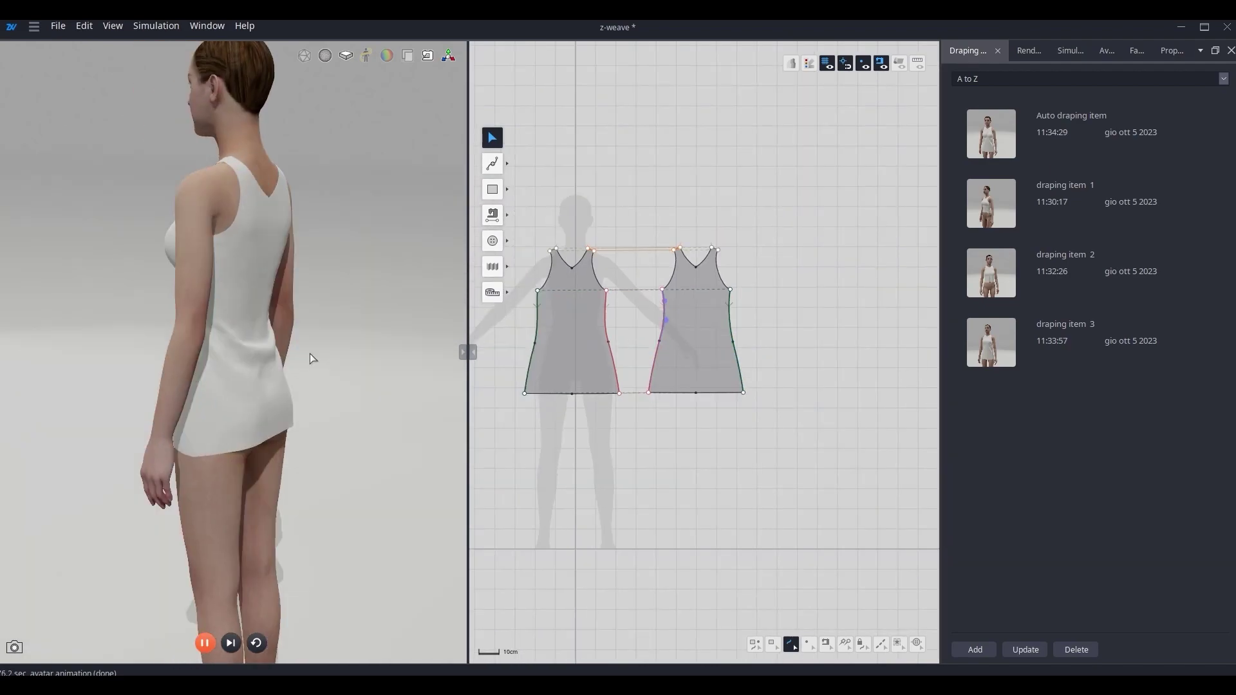
scroll(706, 370, up, 5)
drag(706, 370, 706, 313)
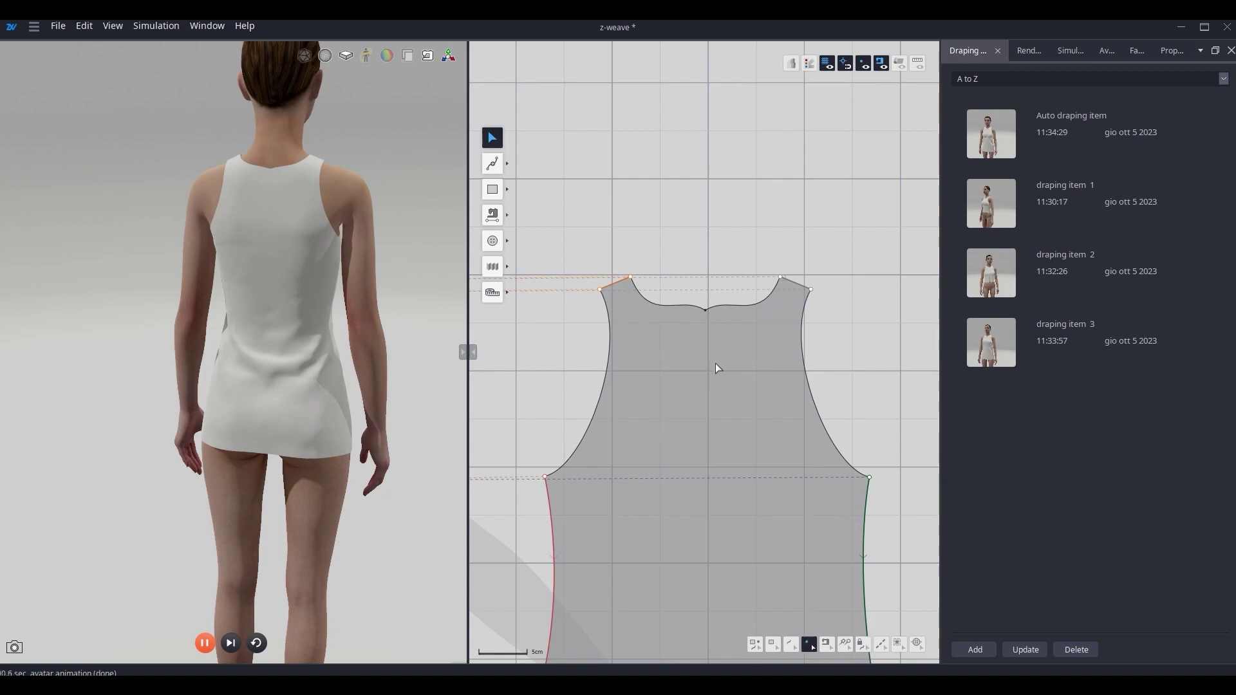
click(702, 311)
drag(728, 302, 734, 322)
Save the fitted dress with the raised back neckline as a new draping item
right_drag(416, 393, 345, 390)
middle_drag(345, 390, 355, 299)
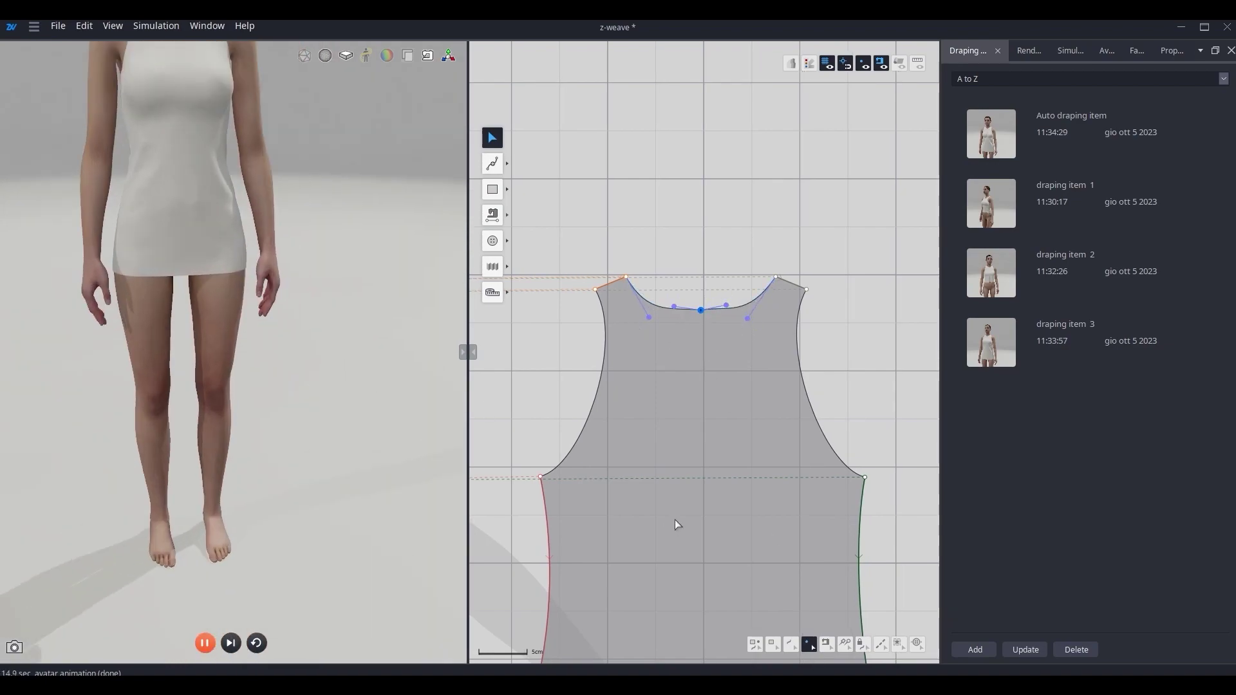
scroll(675, 524, down, 5)
middle_drag(675, 523, 782, 406)
scroll(782, 407, down, 3)
click(792, 644)
click(975, 650)
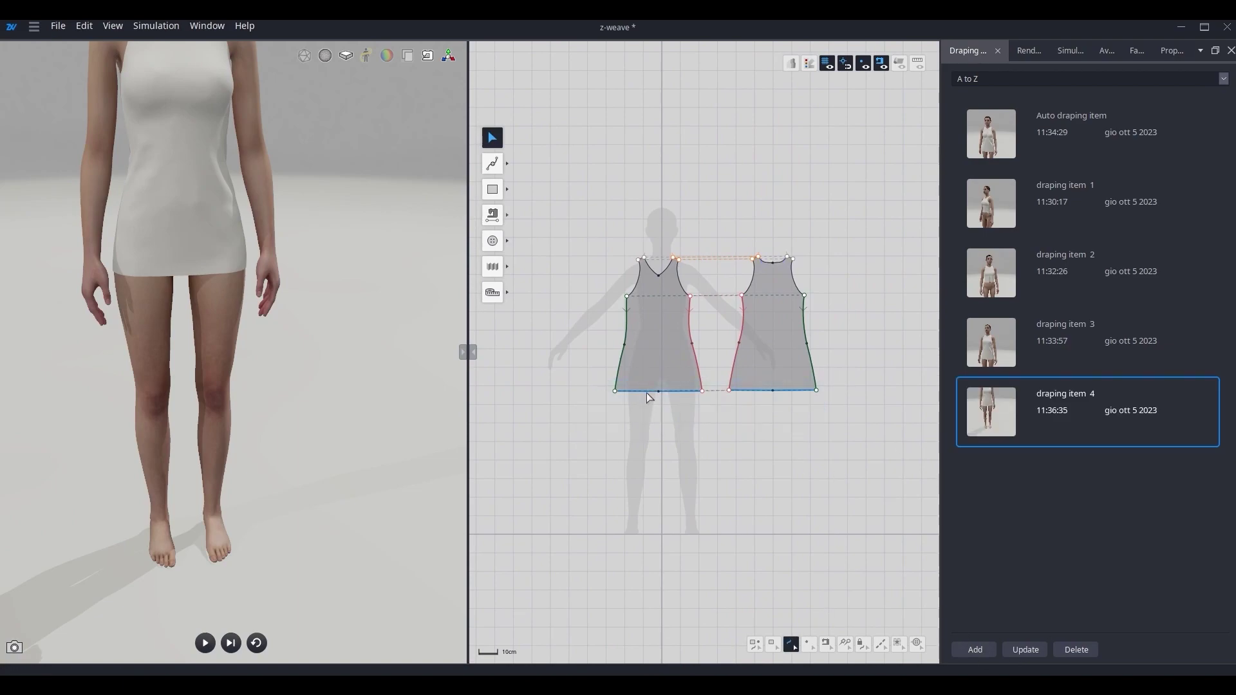
Lower the hems of the front and back pieces to near the avatar's ankles and run the simulation
drag(652, 523, 652, 520)
click(205, 643)
right_drag(342, 444, 303, 444)
scroll(711, 461, up, 2)
Widen the front piece's hem by moving its corner points outward by 10 cm
drag(575, 455, 548, 453)
drag(709, 455, 716, 454)
right_click(716, 454)
text(10)
key(Return)
Move the back piece farther from the front piece and shift its hem corner points outward by 10 cm
click(773, 644)
drag(797, 386, 853, 388)
click(809, 643)
drag(792, 454, 770, 456)
right_click(771, 456)
text(10)
key(Return)
middle_drag(781, 421, 592, 406)
drag(726, 439, 758, 440)
right_click(758, 440)
text(10)
scroll(564, 377, down, 3)
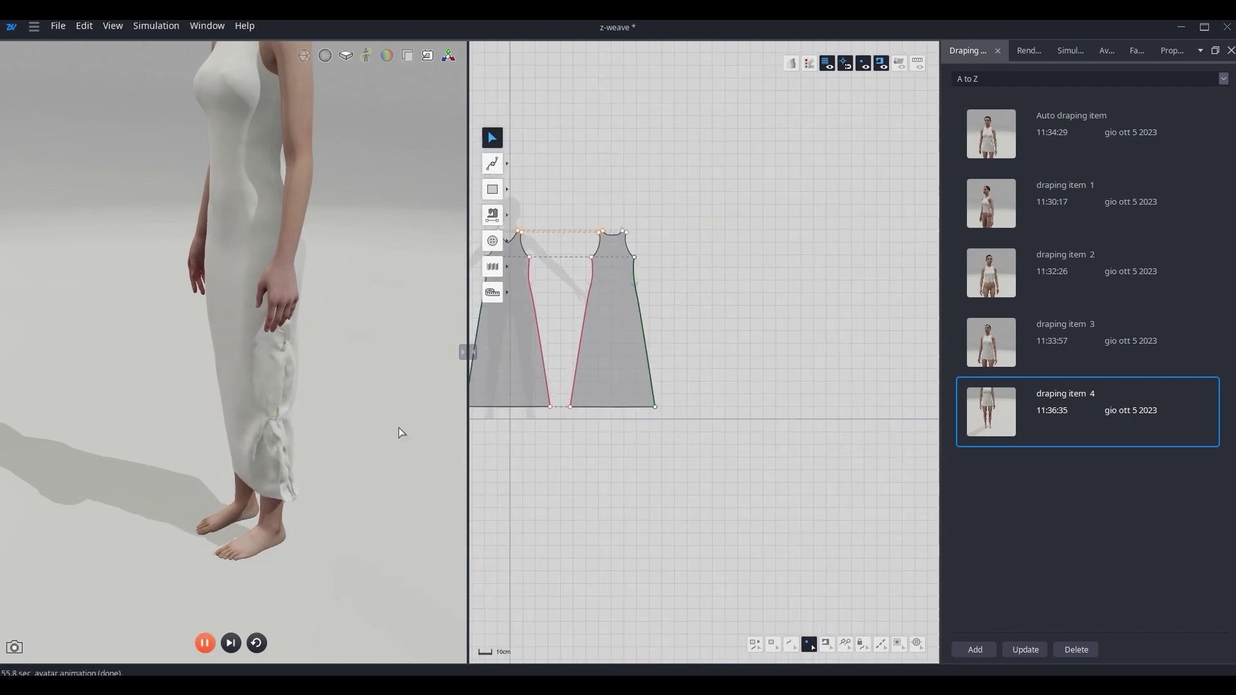
Adjust the simulation settings and pull the crumpled skirt fabric away from the avatar's side so that it falls smoothly
scroll(438, 429, up, 1)
drag(282, 482, 384, 563)
click(1064, 50)
click(979, 559)
click(980, 575)
right_drag(442, 500, 386, 399)
drag(272, 553, 400, 603)
Save the long flared dress seen from the front as a new draping item
right_drag(116, 403, 312, 522)
scroll(287, 535, down, 3)
click(969, 51)
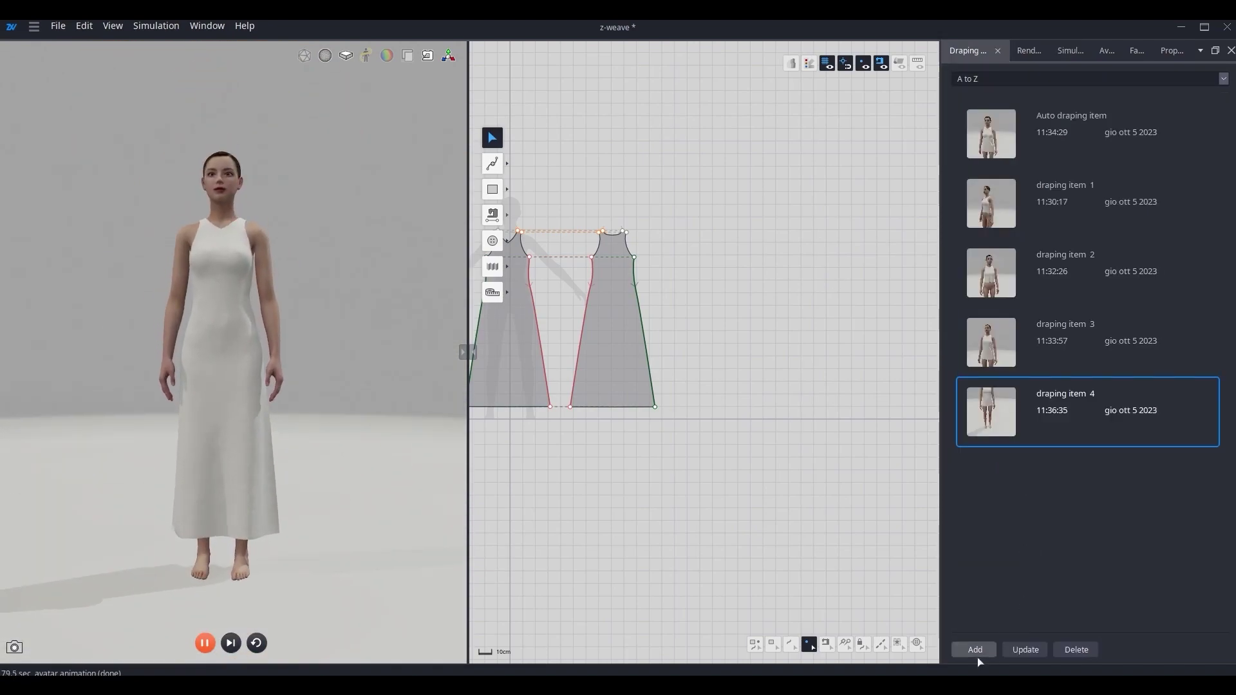
click(976, 649)
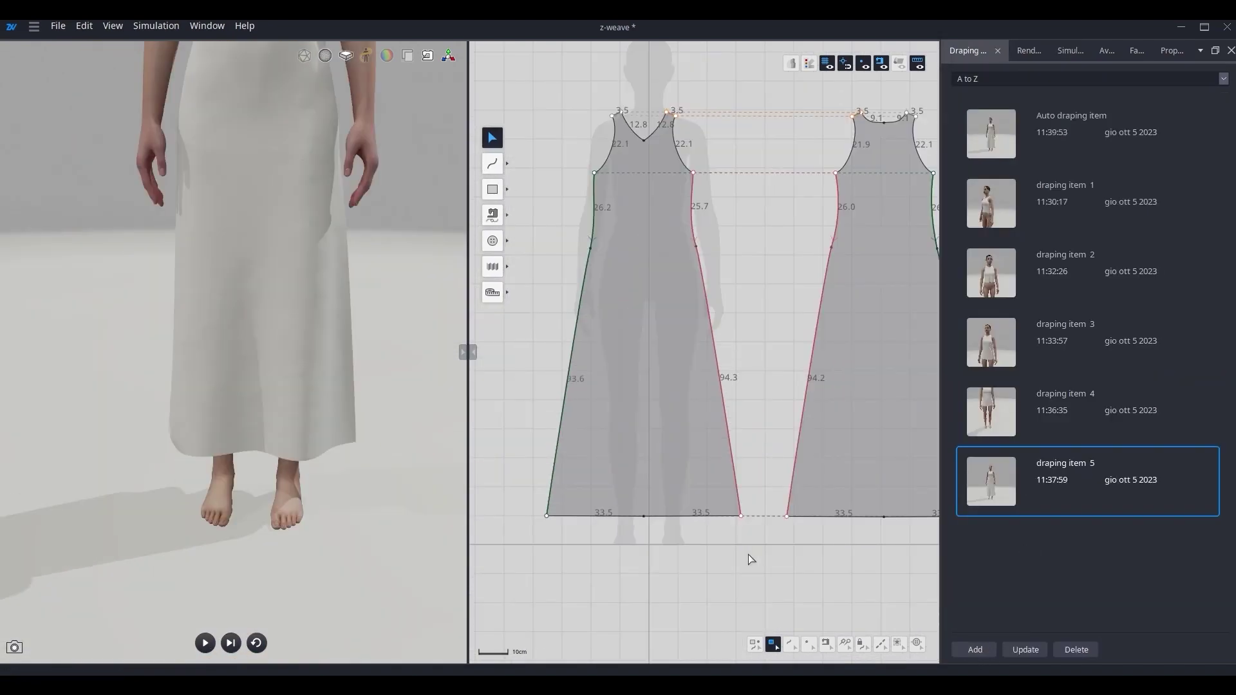
Compare draping items 3 and 5, and load draping item 3
click(992, 342)
middle_drag(735, 387, 737, 506)
scroll(737, 506, down, 1)
click(982, 499)
click(982, 359)
middle_drag(742, 359, 738, 234)
scroll(737, 234, down, 4)
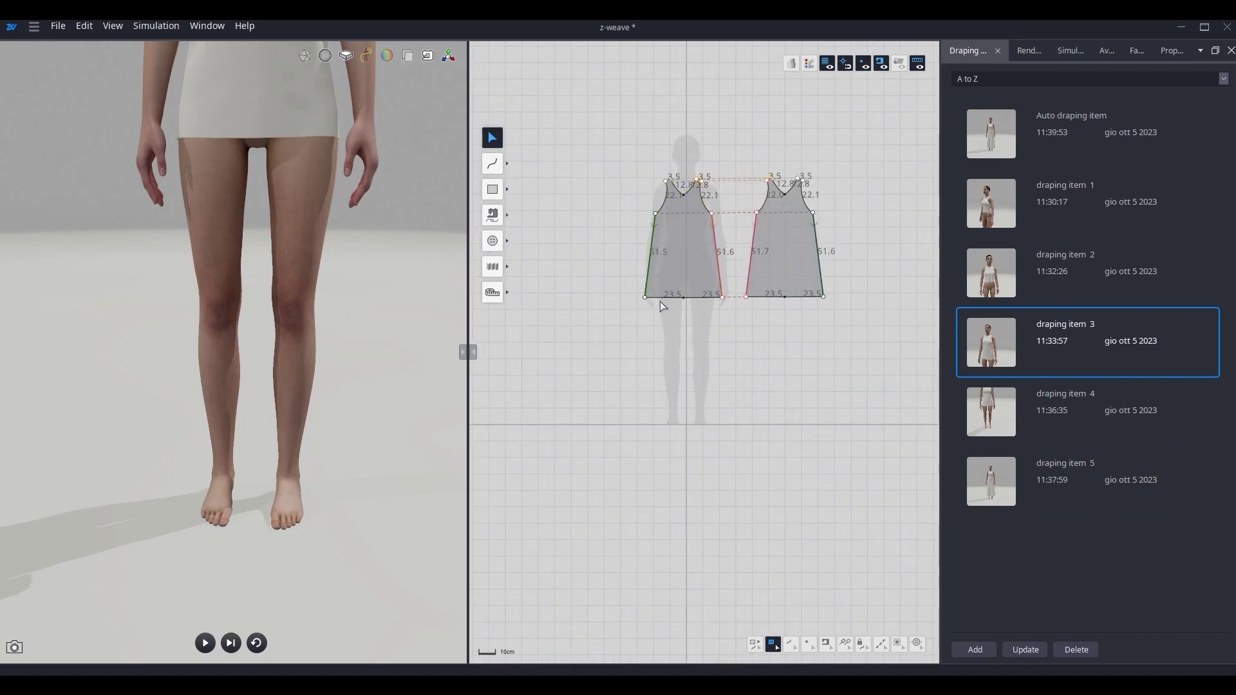
Draw a large circular piece with arc segments of about 61.3 cm and add one inner line offset 57 from its outline
key(e)
drag(620, 391, 728, 475)
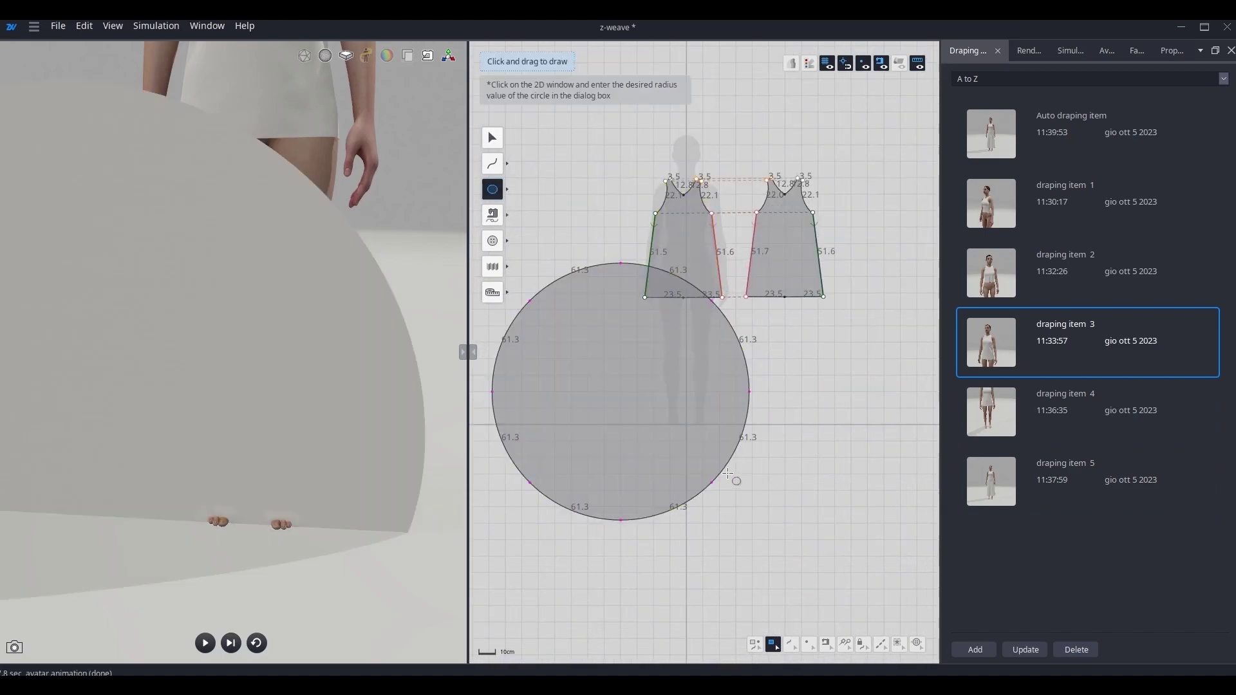
click(492, 138)
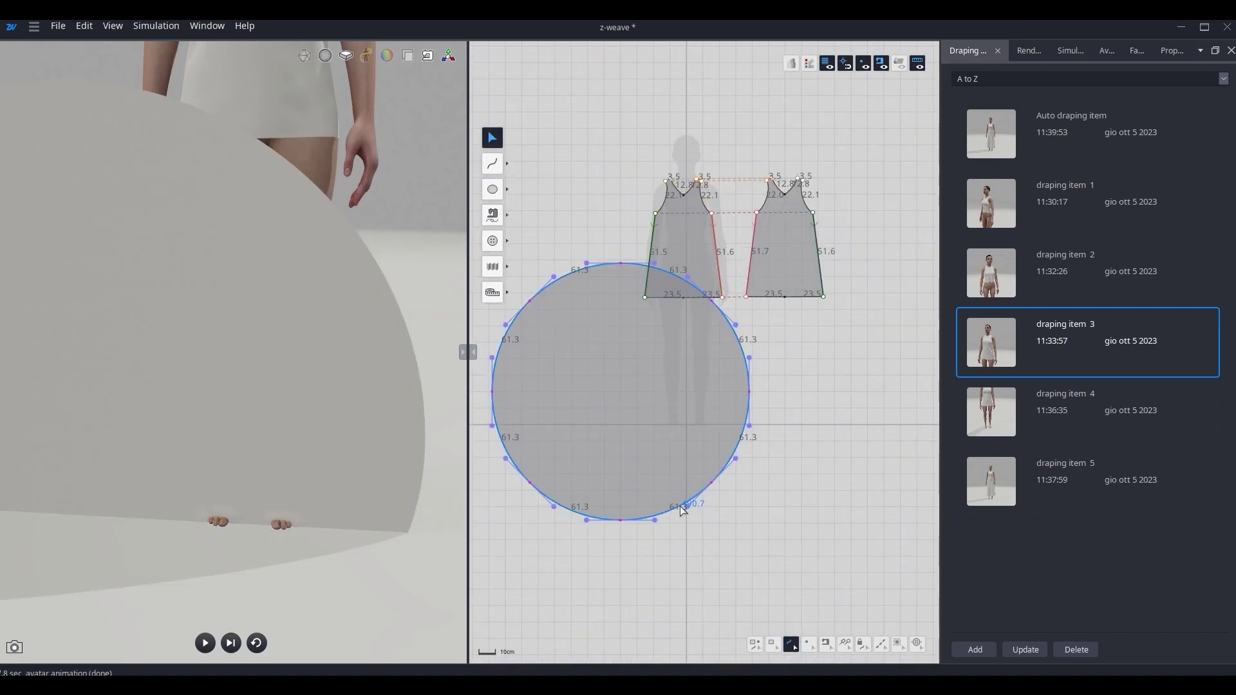
right_click(666, 520)
click(720, 361)
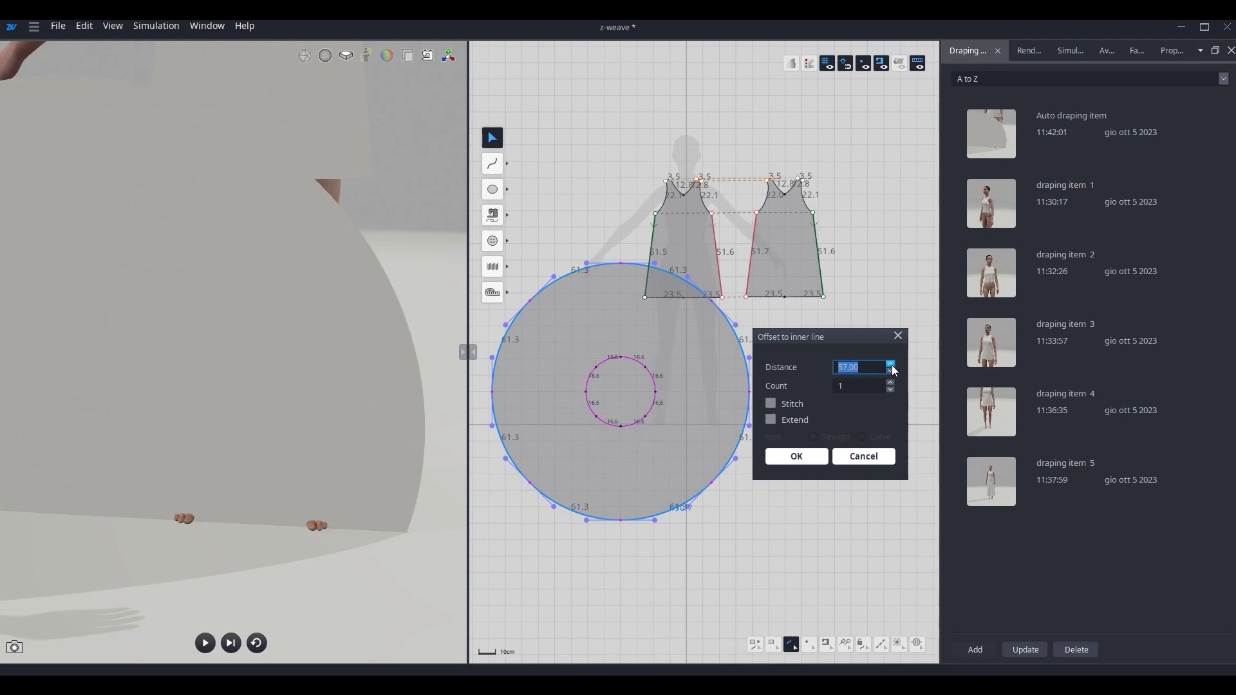
click(789, 454)
Cut the circular piece along its inner line, delete the inner disc and reposition the remaining ring
right_click(669, 419)
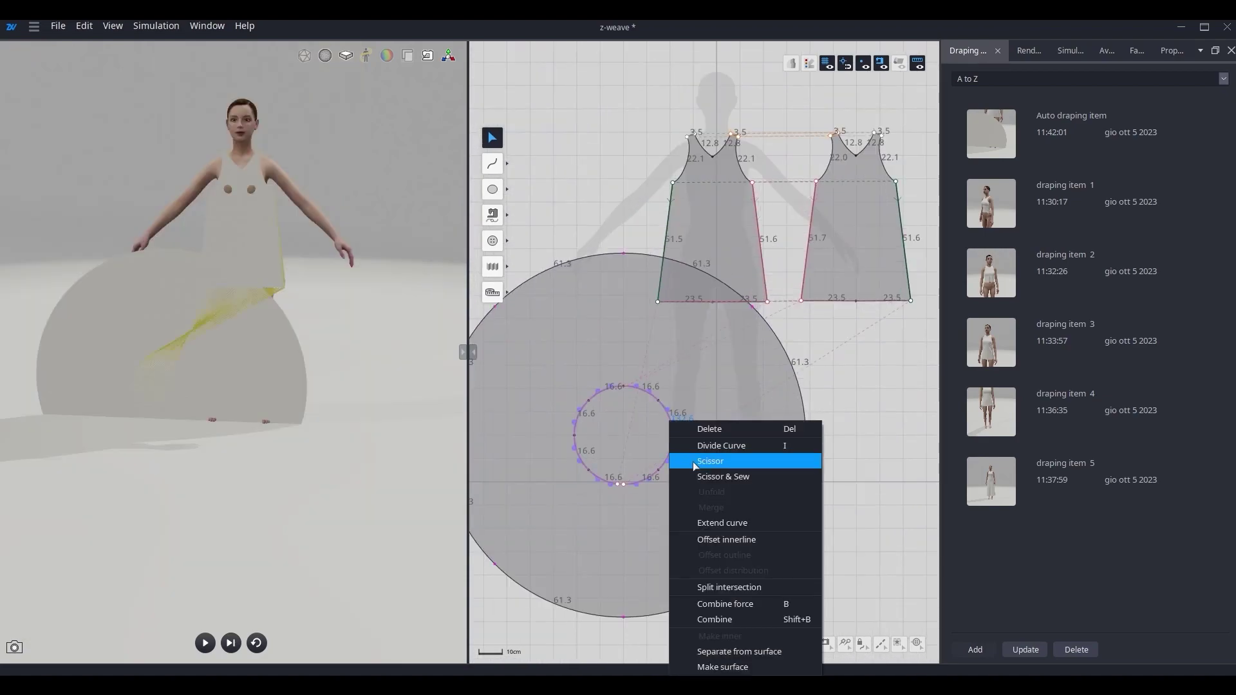
click(693, 461)
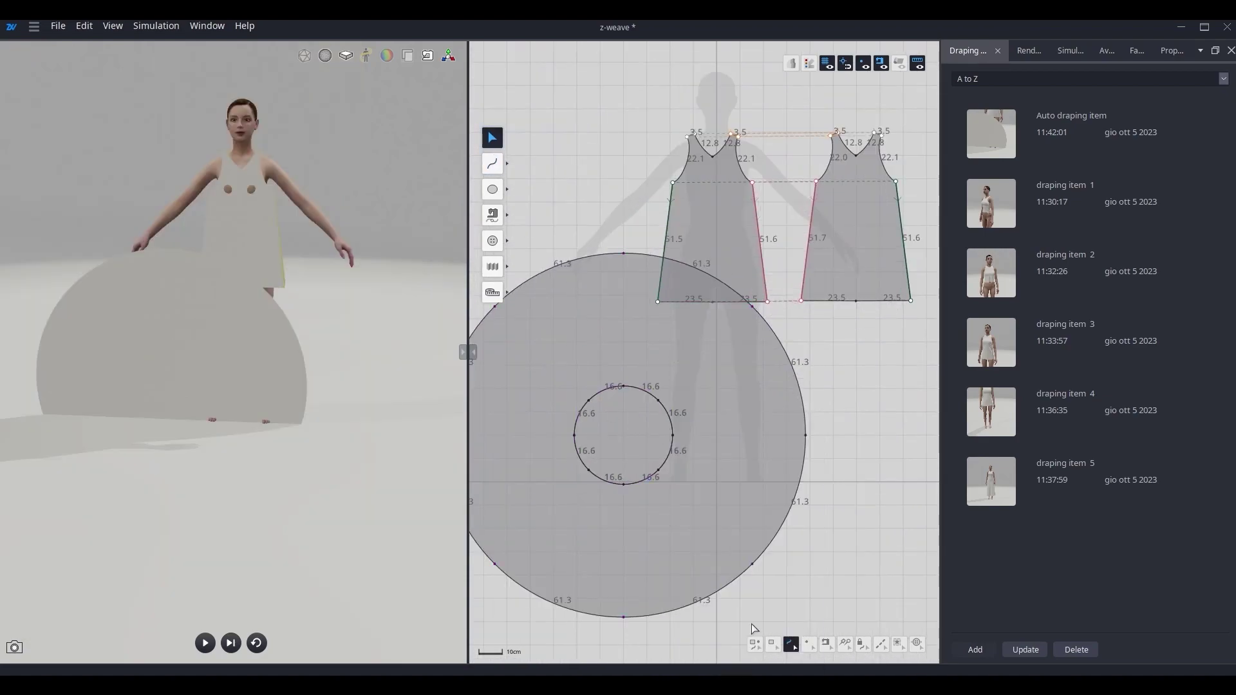
click(773, 645)
click(689, 521)
drag(711, 421, 886, 455)
click(597, 448)
key(Delete)
drag(712, 444, 530, 406)
Sew the ring's entire inner edge to the hems of the front and back top pieces
click(490, 215)
click(617, 479)
key(Return)
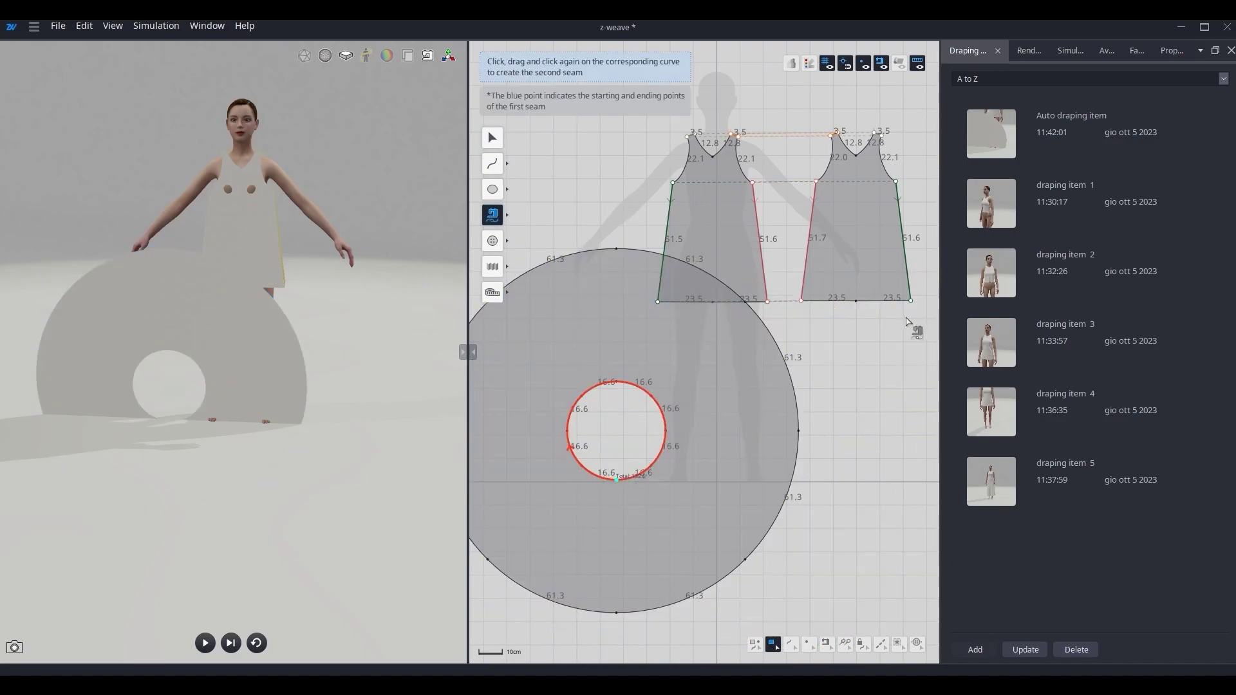
click(856, 301)
click(802, 300)
click(911, 308)
key(Return)
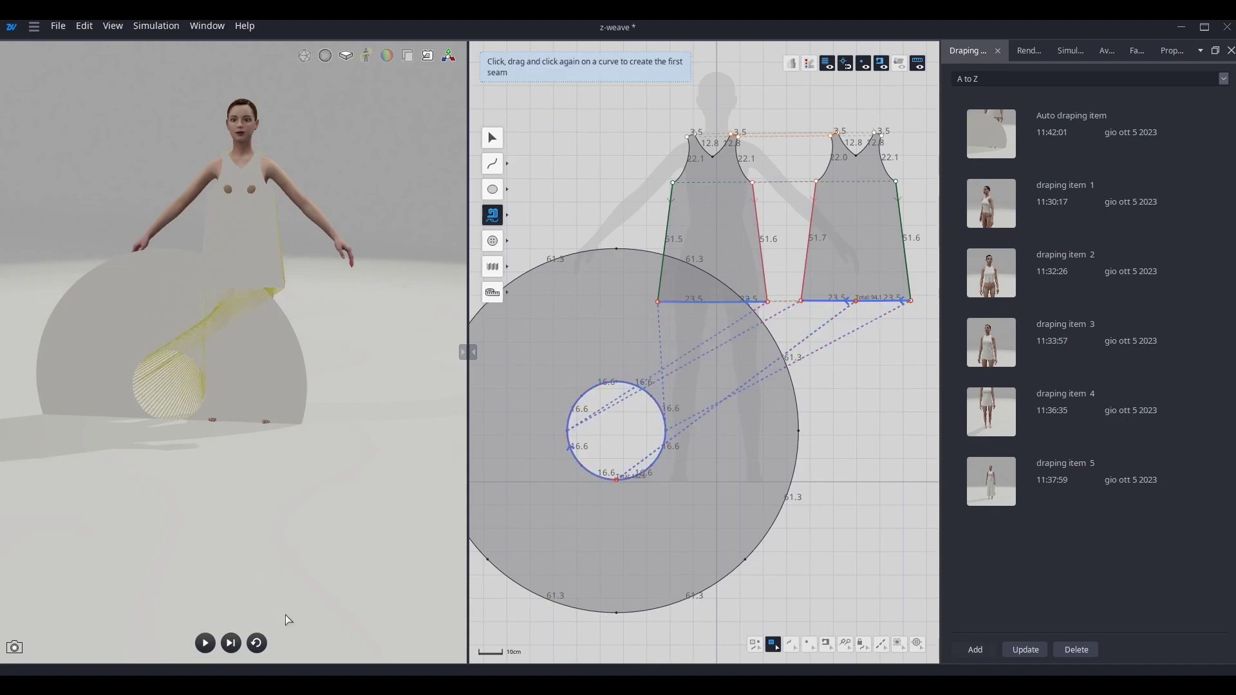
Rotate the ring to horizontal in 3D and position it around the avatar's legs just below the top
click(277, 390)
right_drag(359, 317, 430, 319)
key(r)
drag(264, 346, 376, 462)
key(t)
right_drag(376, 462, 325, 400)
mouse_move(320, 373)
mouse_down()
mouse_move(380, 365)
mouse_move(342, 372)
mouse_up()
drag(316, 306, 320, 253)
right_drag(320, 254, 265, 317)
scroll(265, 318, up, 4)
key(r)
click(246, 287)
drag(220, 316, 270, 272)
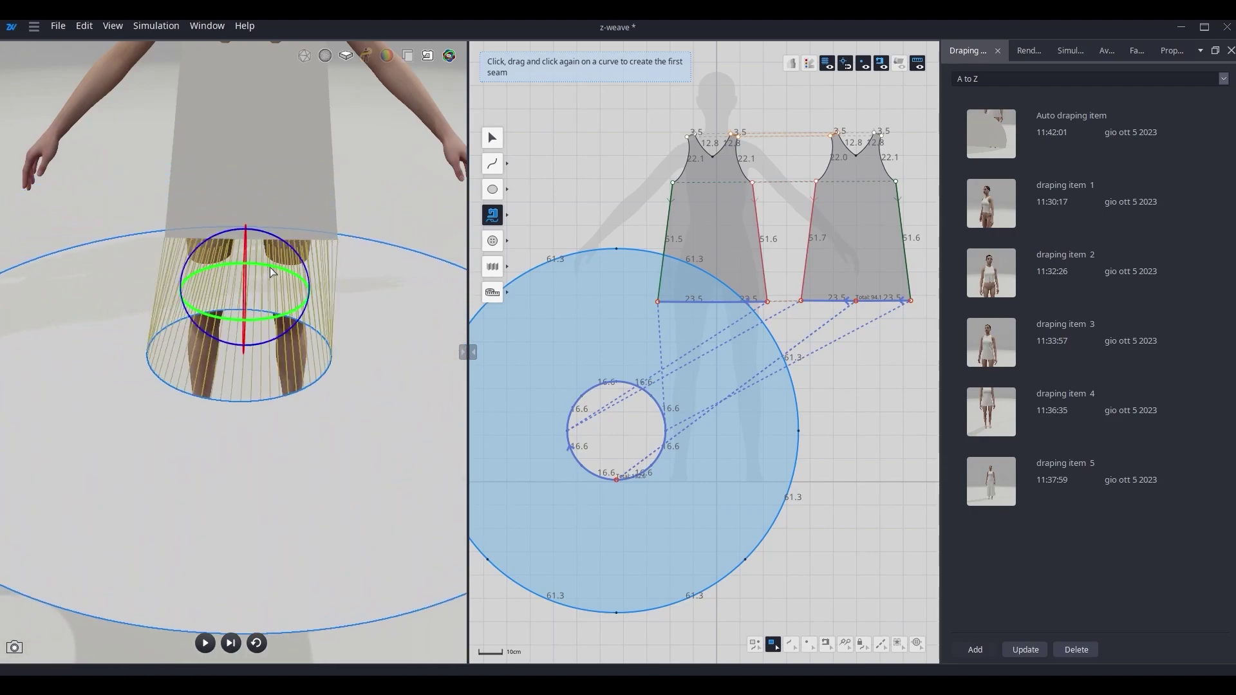
Simulate the dress with the circular skirt and save it as a new draping item
key(space)
right_drag(380, 257, 350, 324)
click(955, 651)
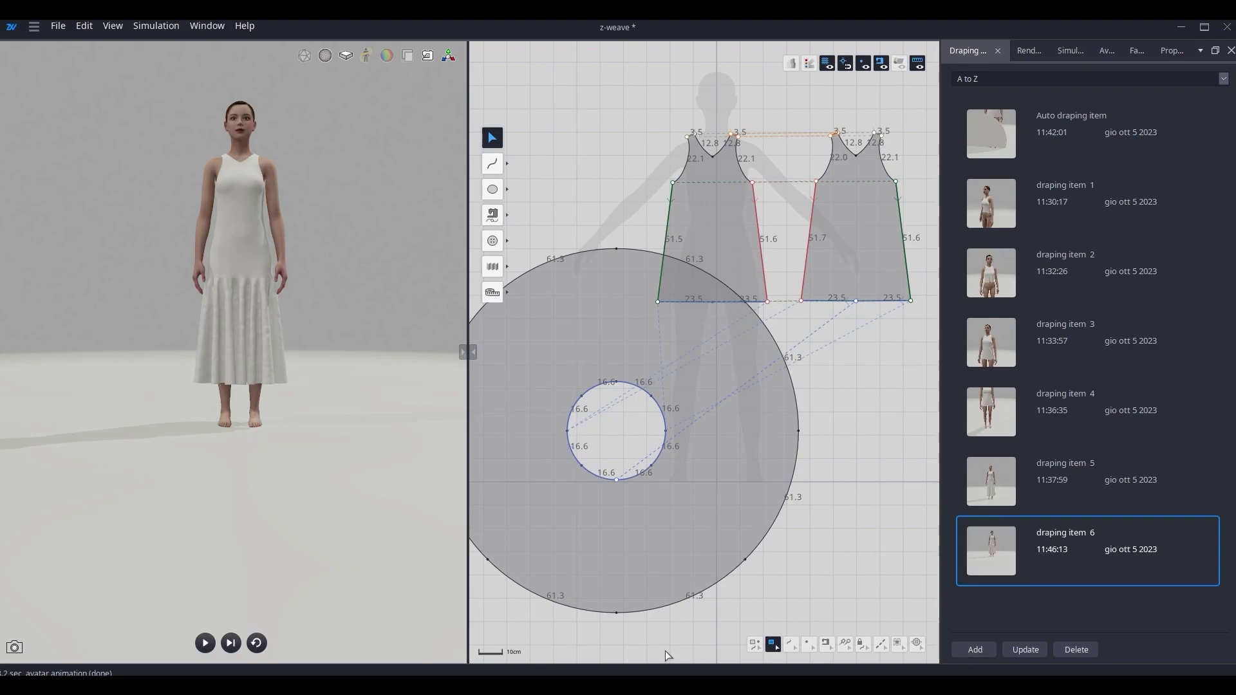
Review the earlier draping items and return to draping item 6
click(1109, 198)
click(1018, 505)
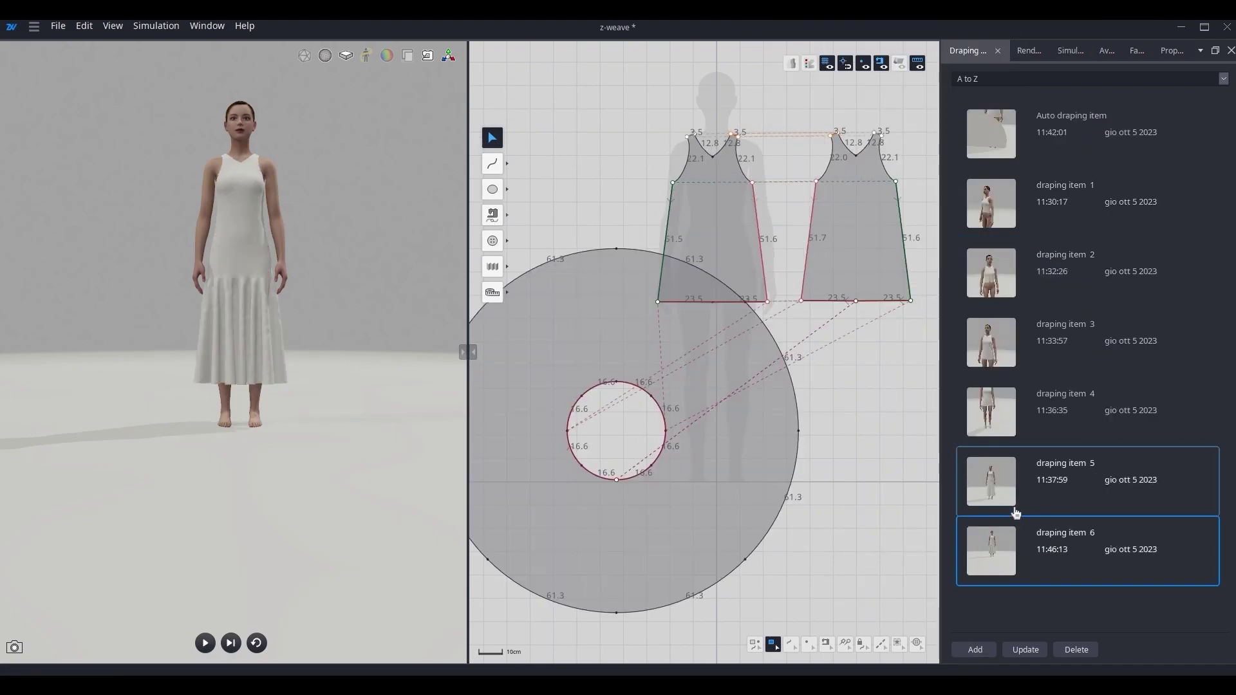
click(1044, 578)
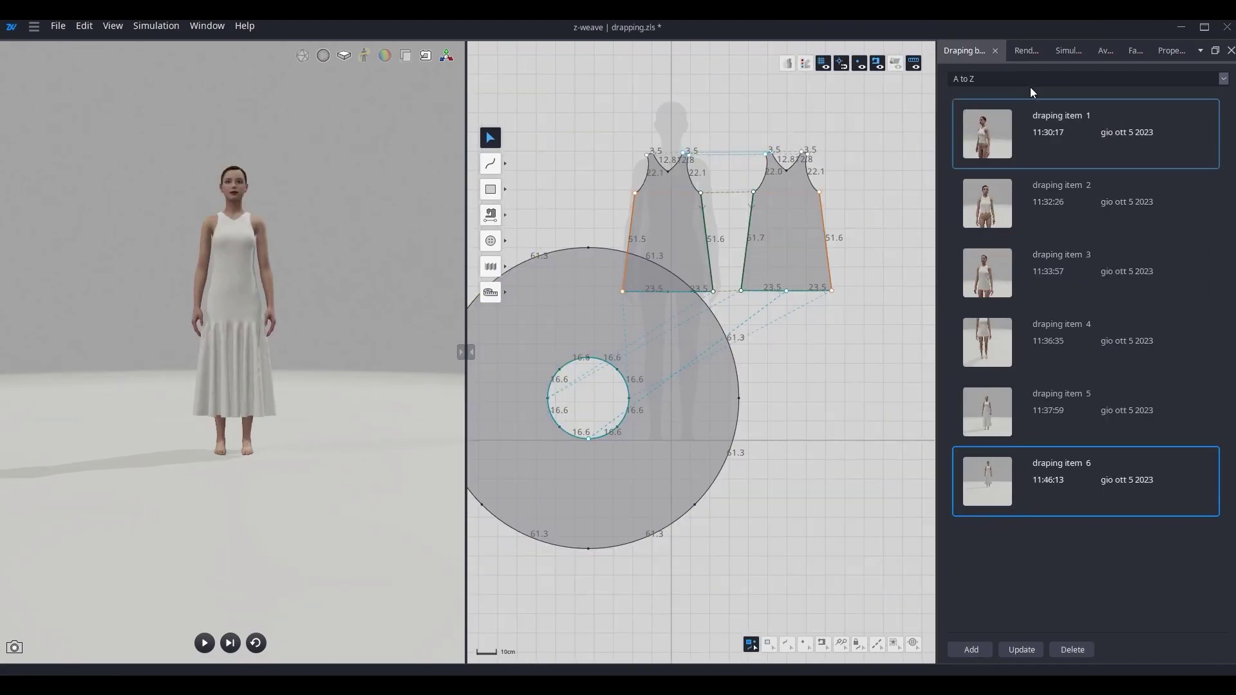
Apply the Hearts-Pink fabric material to the circular skirt piece
click(1132, 51)
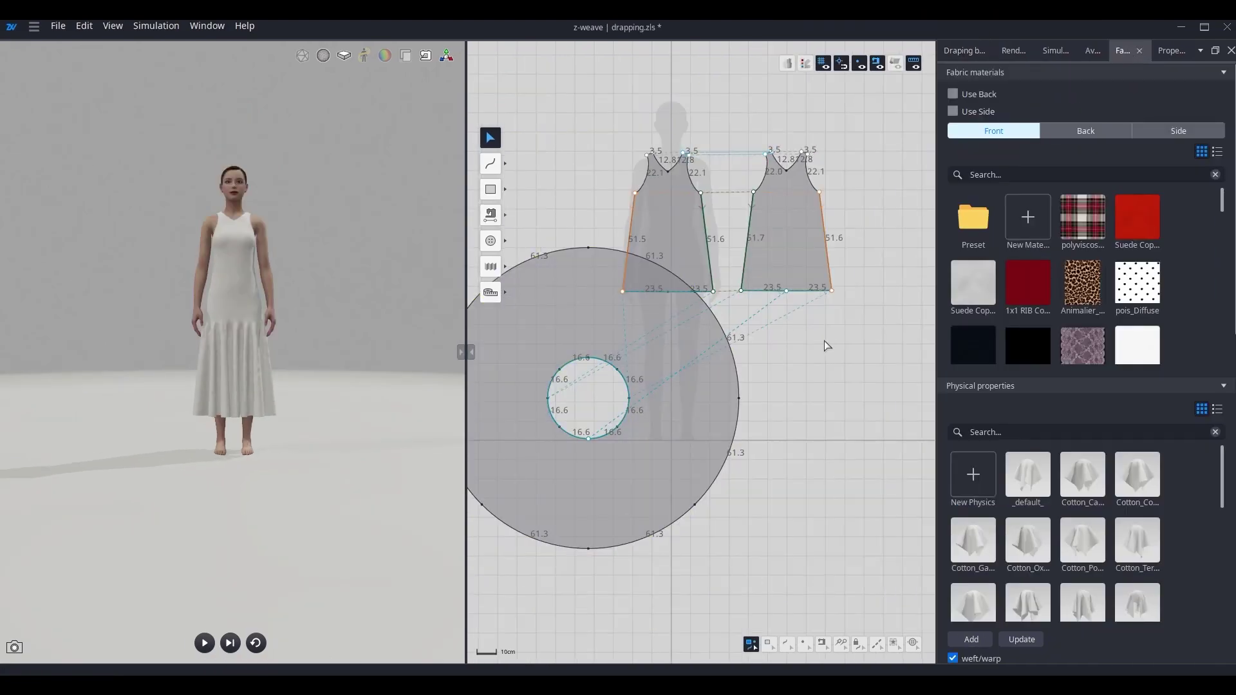
click(701, 371)
double_click(966, 217)
scroll(1109, 257, down, 6)
click(1096, 265)
scroll(326, 325, up, 5)
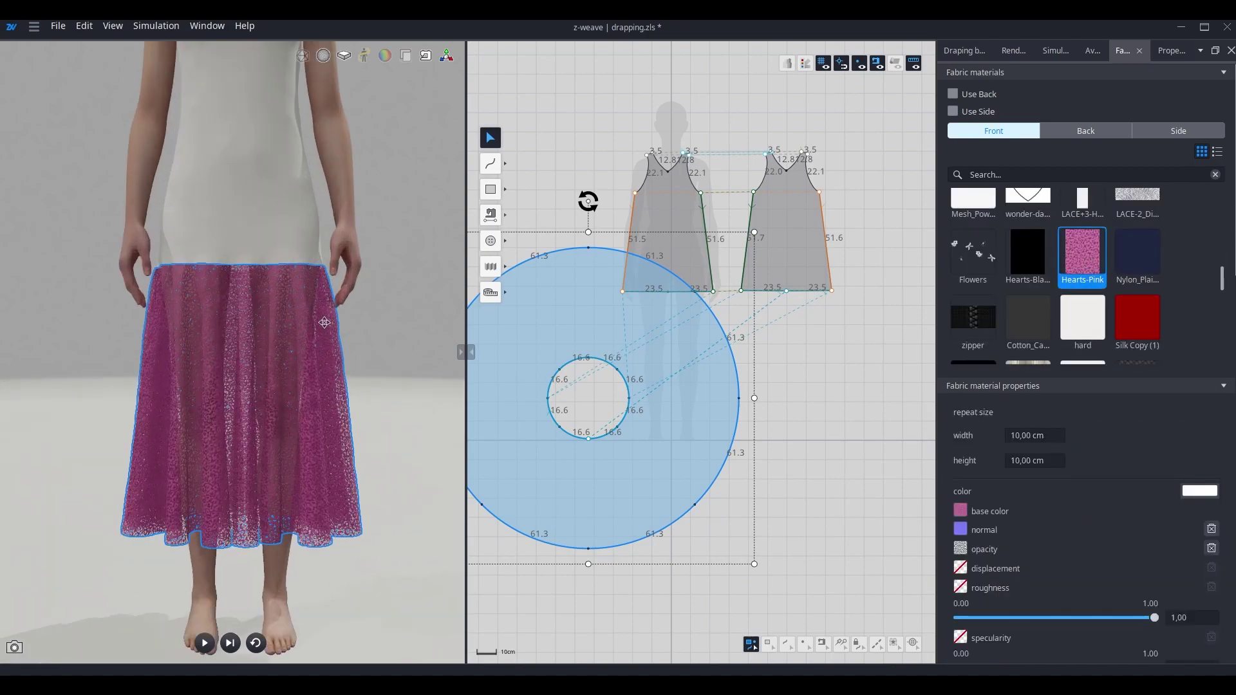
Apply the Hearts-Pink fabric material to the front and back top pieces
scroll(298, 291, down, 1)
click(271, 256)
shift+click(787, 238)
scroll(1076, 237, down, 6)
click(1082, 238)
Frame the whole pink dress in the 3D view and save it as a new draping item
click(326, 313)
scroll(325, 313, down, 3)
right_drag(326, 313, 309, 358)
click(964, 50)
click(963, 652)
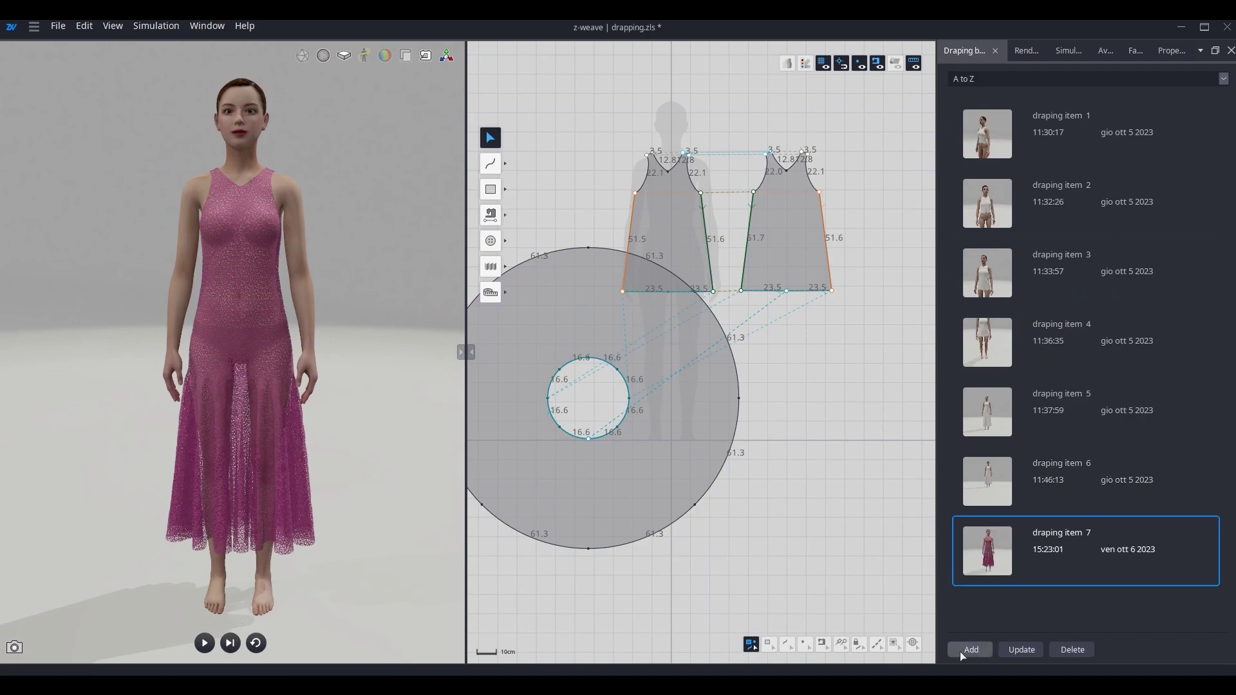
Enable a back-side material for the front and back top pieces and assign Suede Copy to it
click(1136, 52)
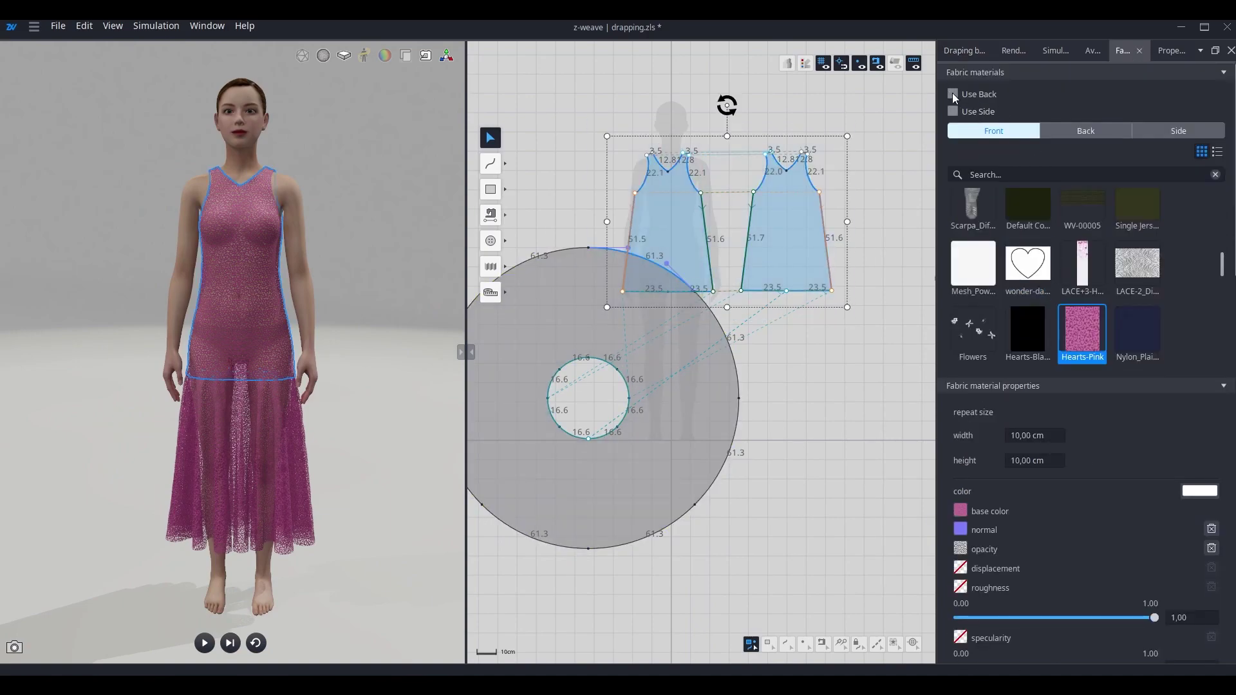
click(1087, 132)
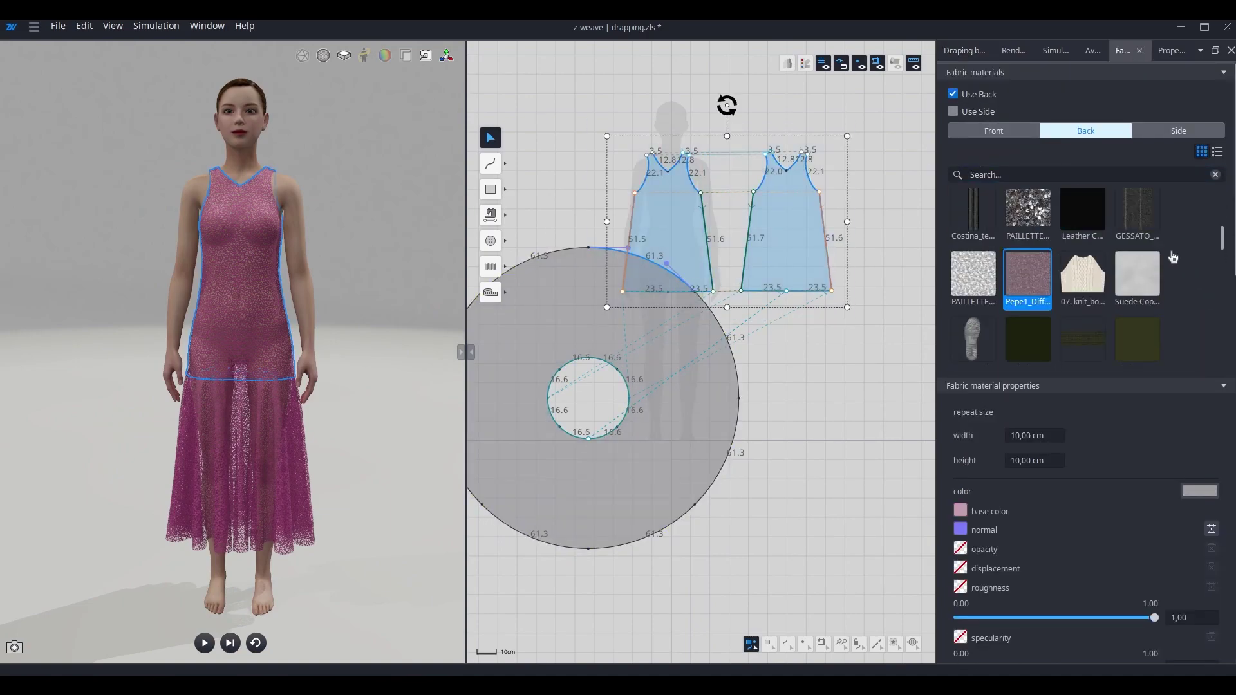
scroll(1152, 257, down, 1)
click(1156, 254)
scroll(55, 293, up, 2)
Inspect the top's lined fabric up close and turn off its back-side material
right_drag(390, 235, 288, 204)
scroll(287, 204, up, 4)
middle_drag(288, 205, 289, 483)
drag(887, 119, 586, 320)
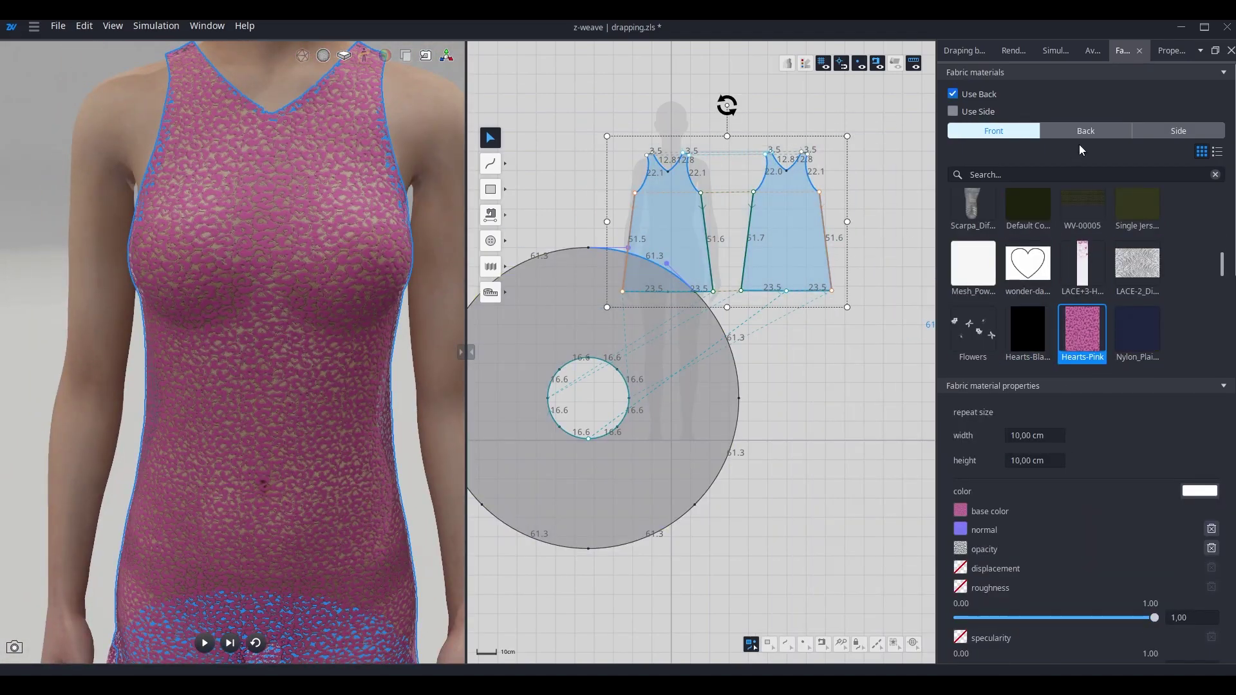
scroll(341, 294, down, 5)
click(953, 93)
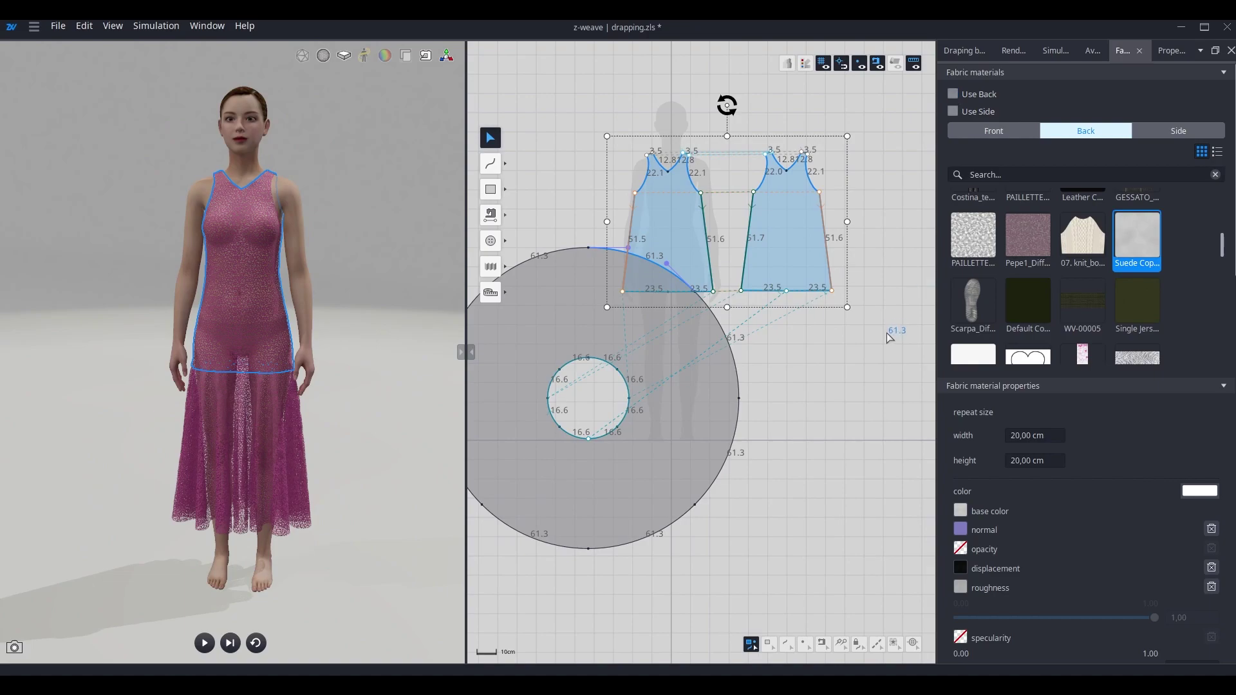
Apply the Bayswater patterned material to all three pieces and save the dress as a new draping item
scroll(1137, 300, down, 8)
drag(889, 116, 378, 617)
scroll(1039, 279, down, 1)
click(1138, 333)
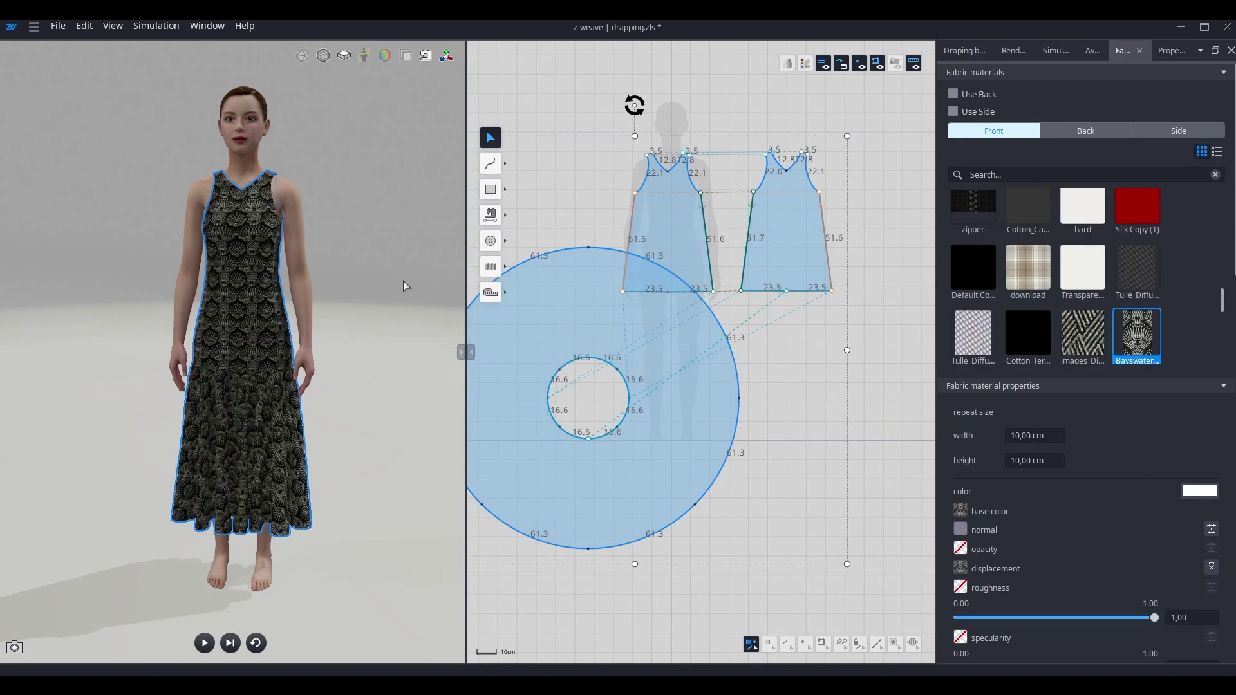
click(960, 49)
click(974, 651)
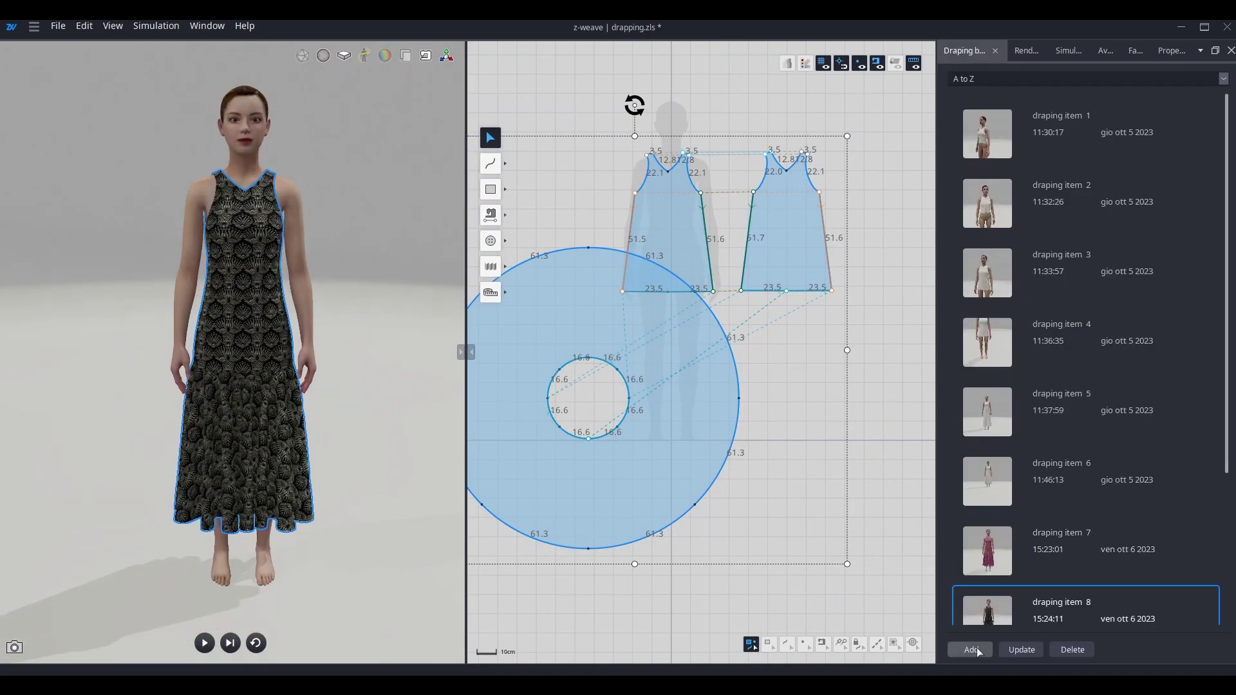
Apply the plaid "download" material to the long dress from draping item 5 and save it as a new draping item
click(989, 515)
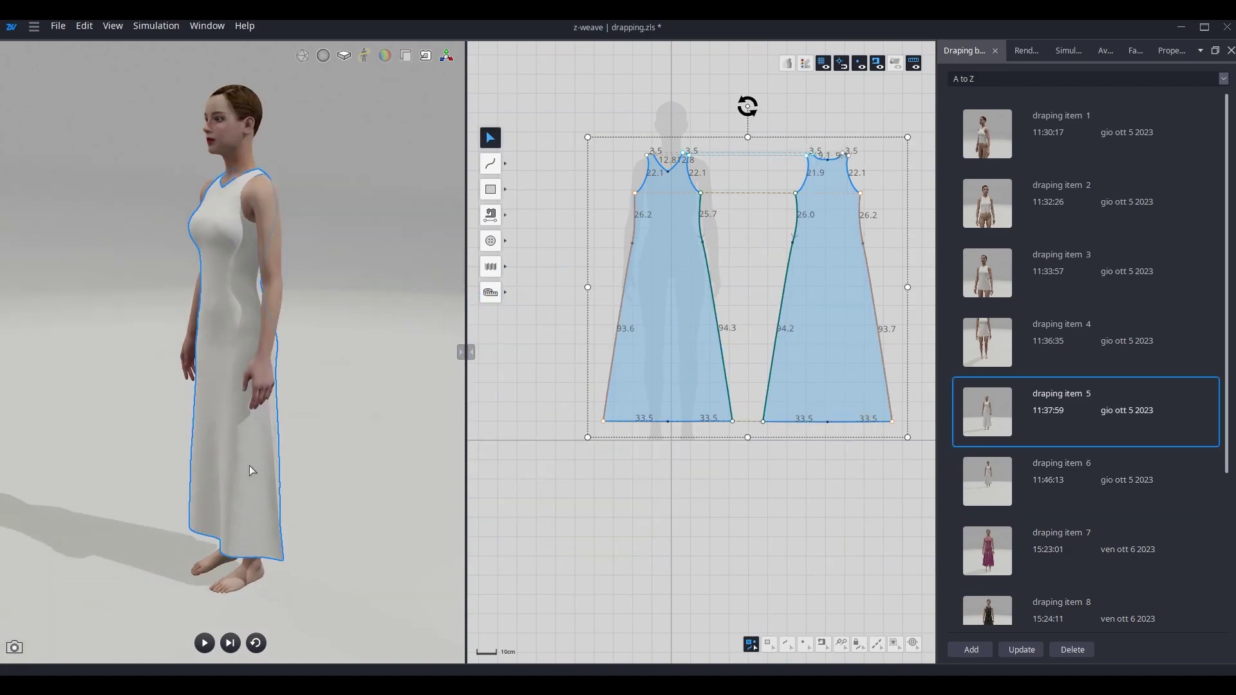
click(1136, 50)
click(1028, 271)
click(964, 50)
scroll(972, 579, up, 5)
Replace the long dress's plaid with the Bayswater patterned material and save this version as a new draping item
click(1136, 51)
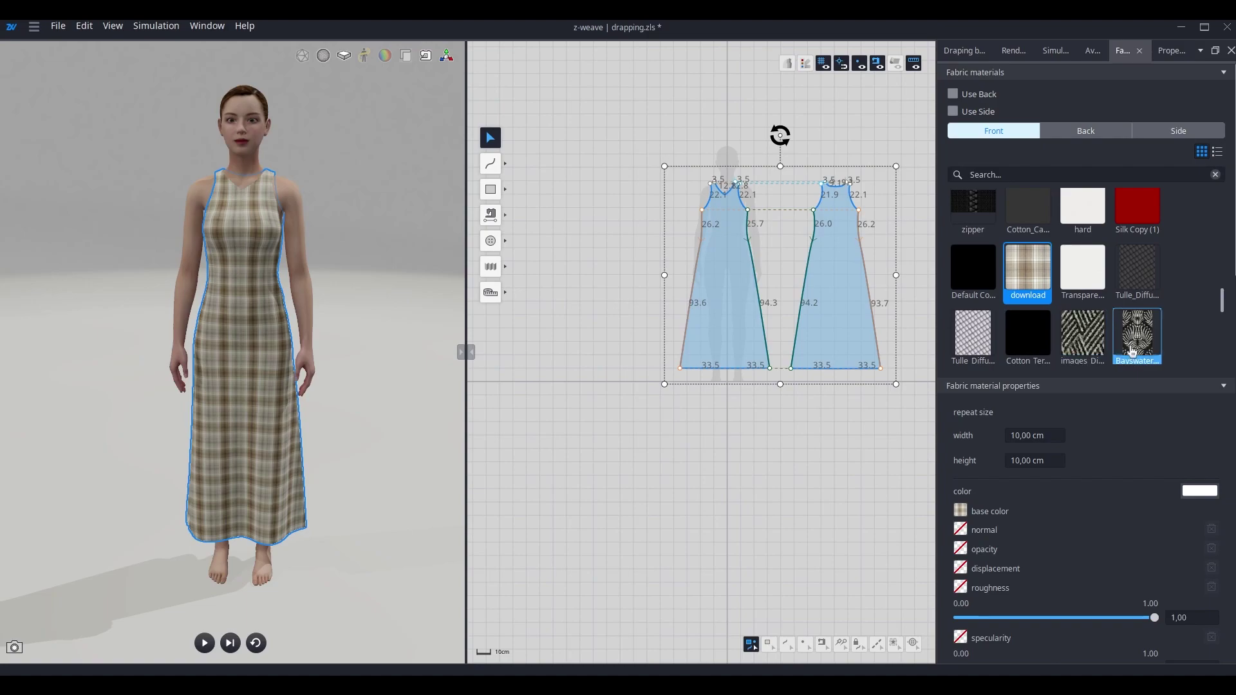
click(1137, 336)
click(964, 51)
scroll(1124, 579, down, 3)
click(972, 650)
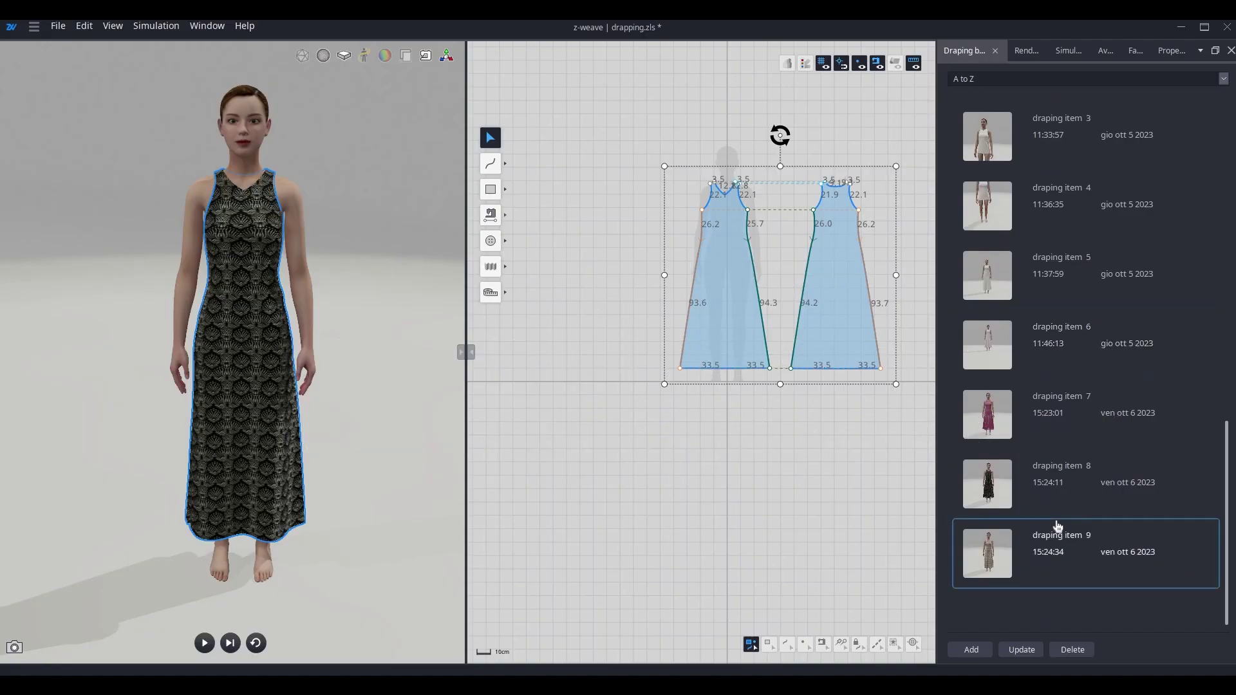
Review the saved draping items by loading items 9, 8 and 10 to compare the dress versions
scroll(1057, 490, up, 3)
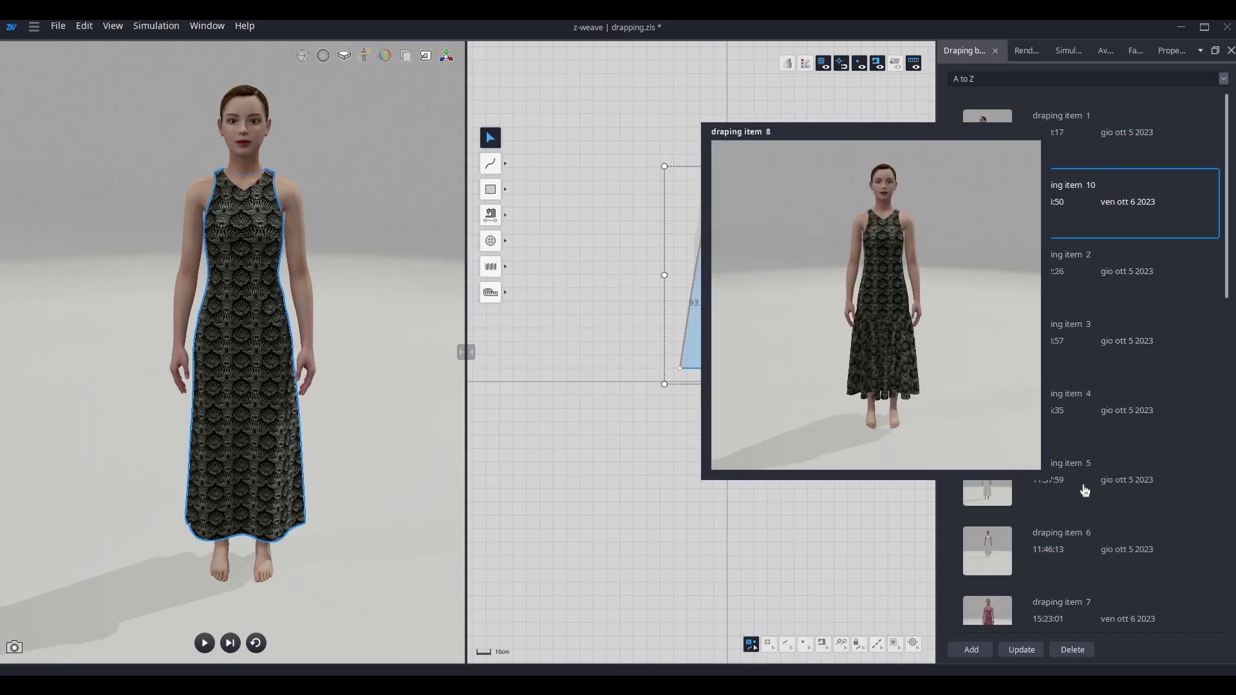
mouse_move(1087, 483)
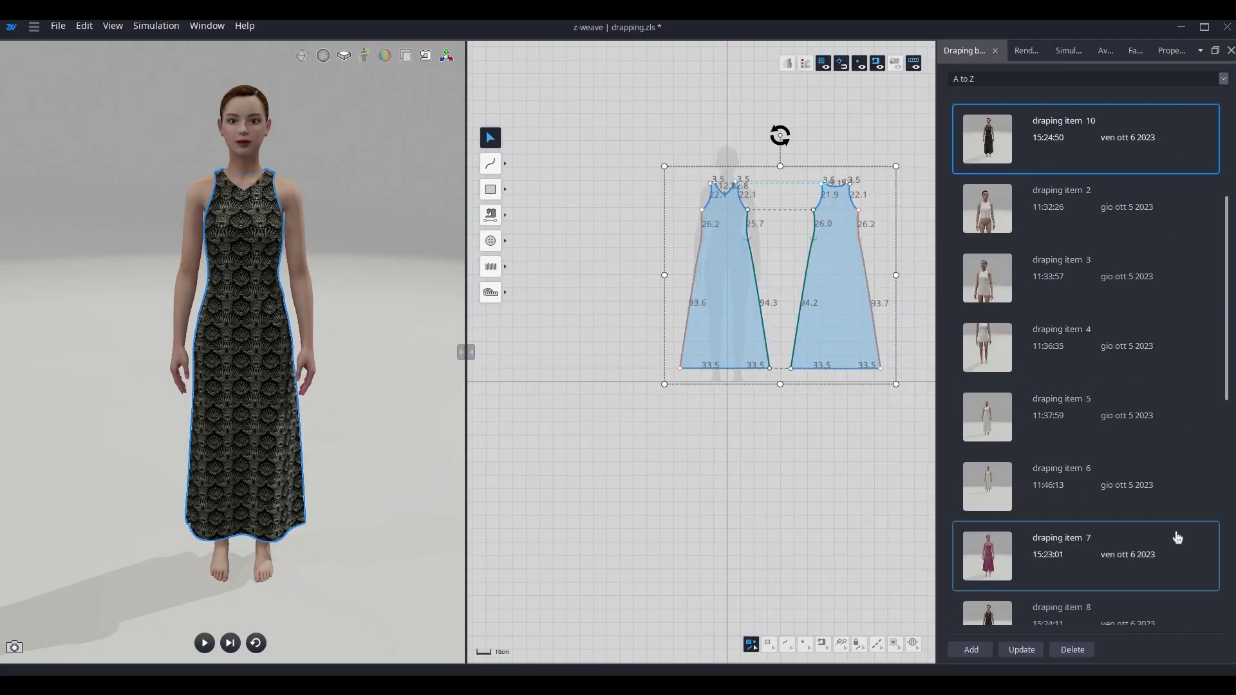
scroll(1162, 595, down, 2)
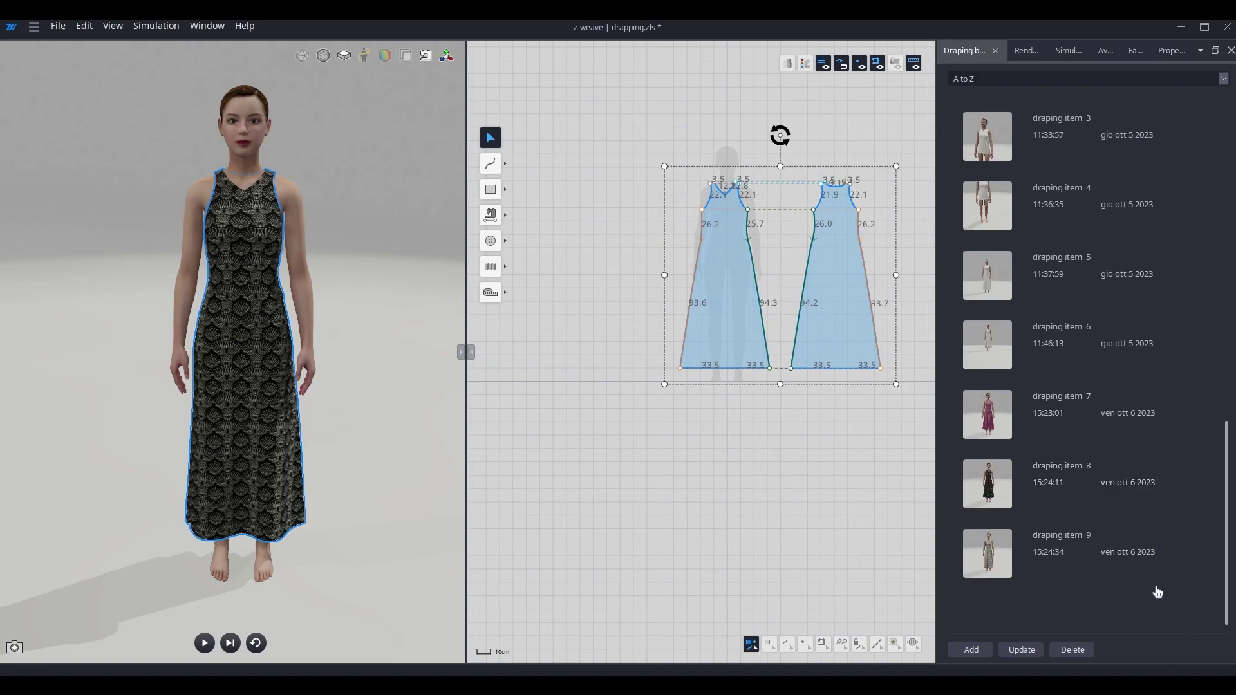
click(1037, 559)
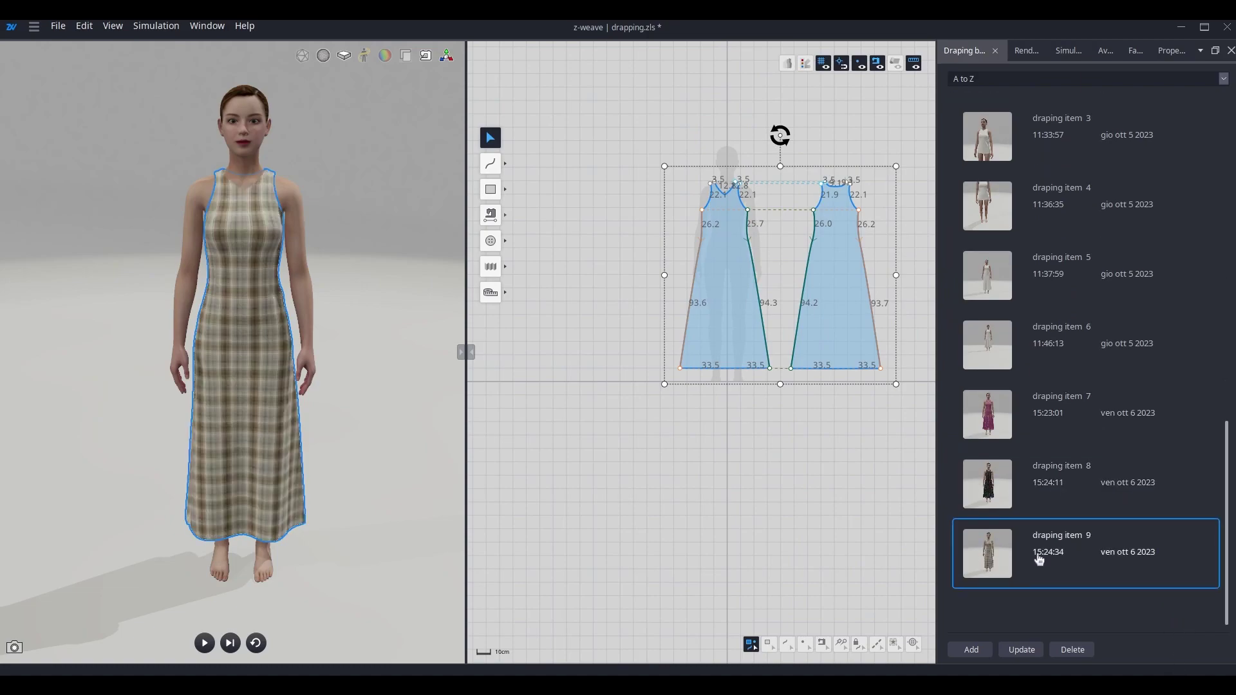
double_click(999, 497)
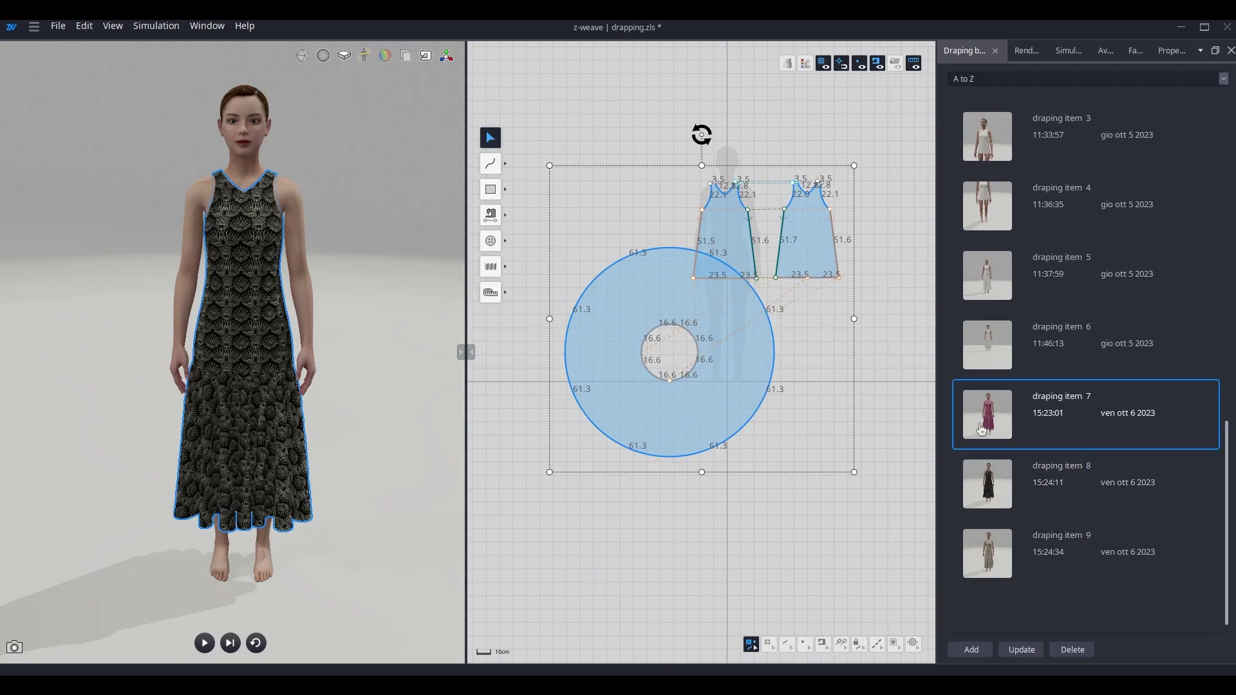
double_click(999, 206)
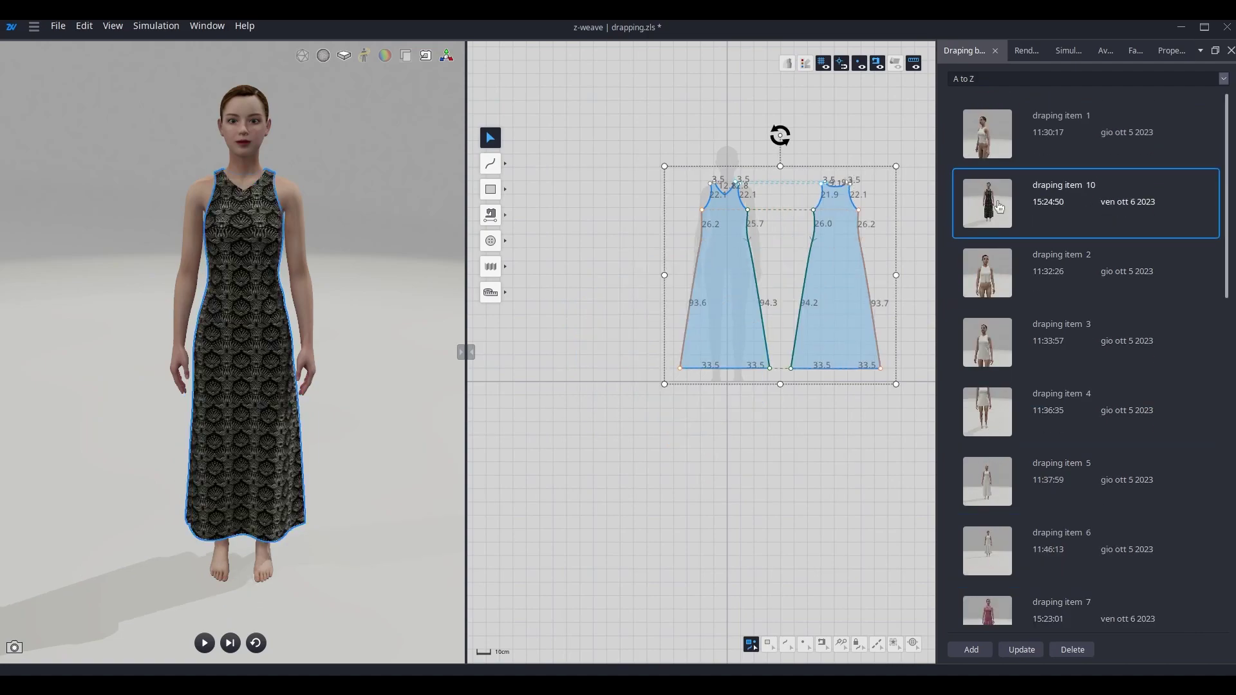